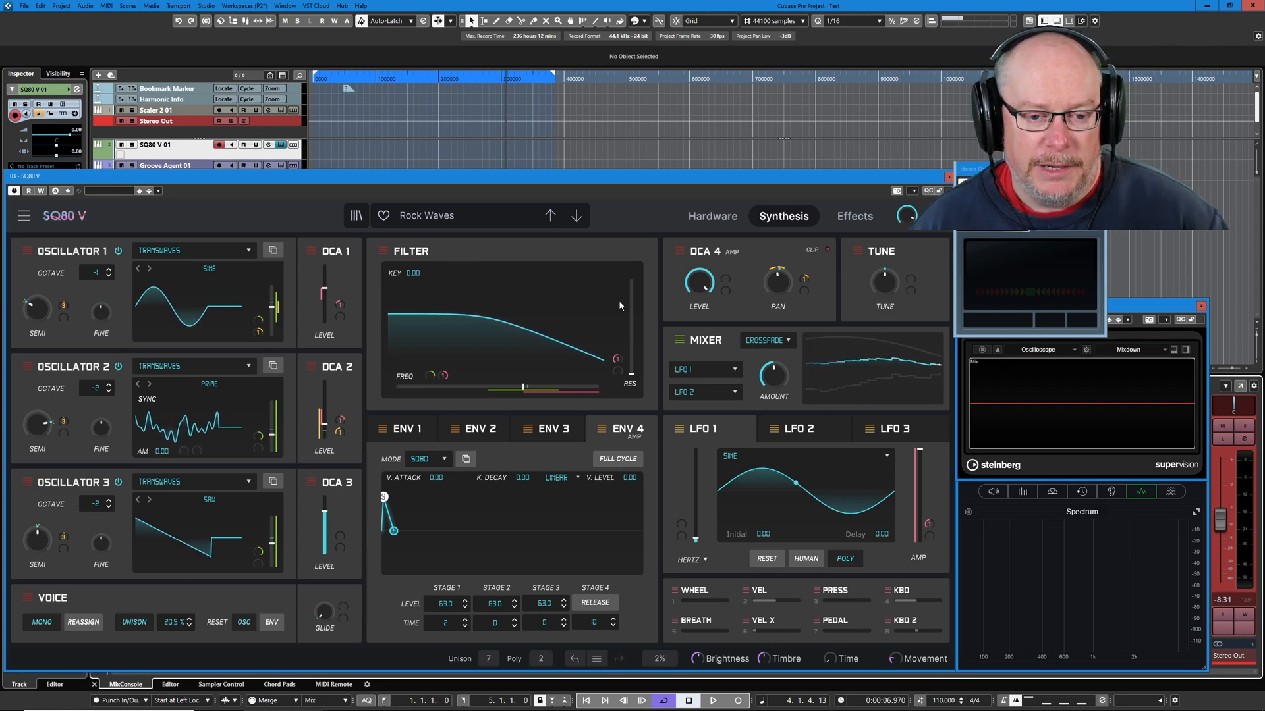
Review the Rock Waves patch's effects and synthesis settings, and save the modified patch as a preset named tmp.
left_click(858, 223)
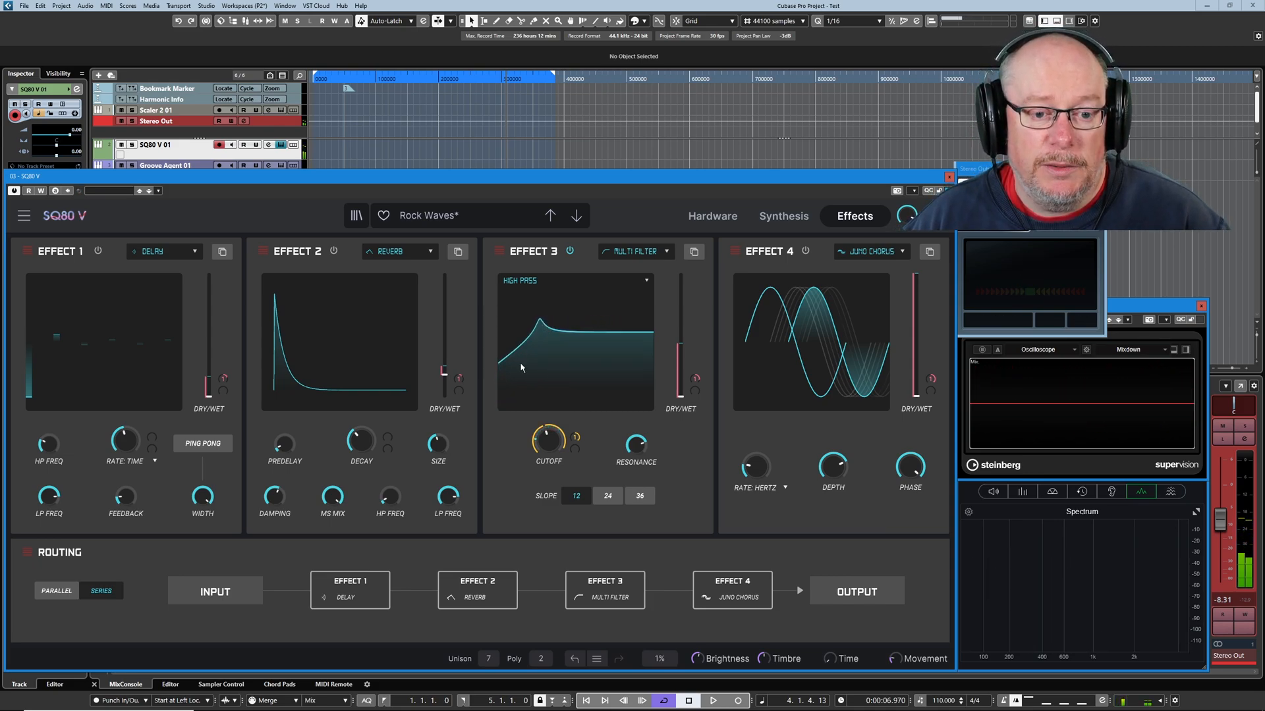
left_click(783, 216)
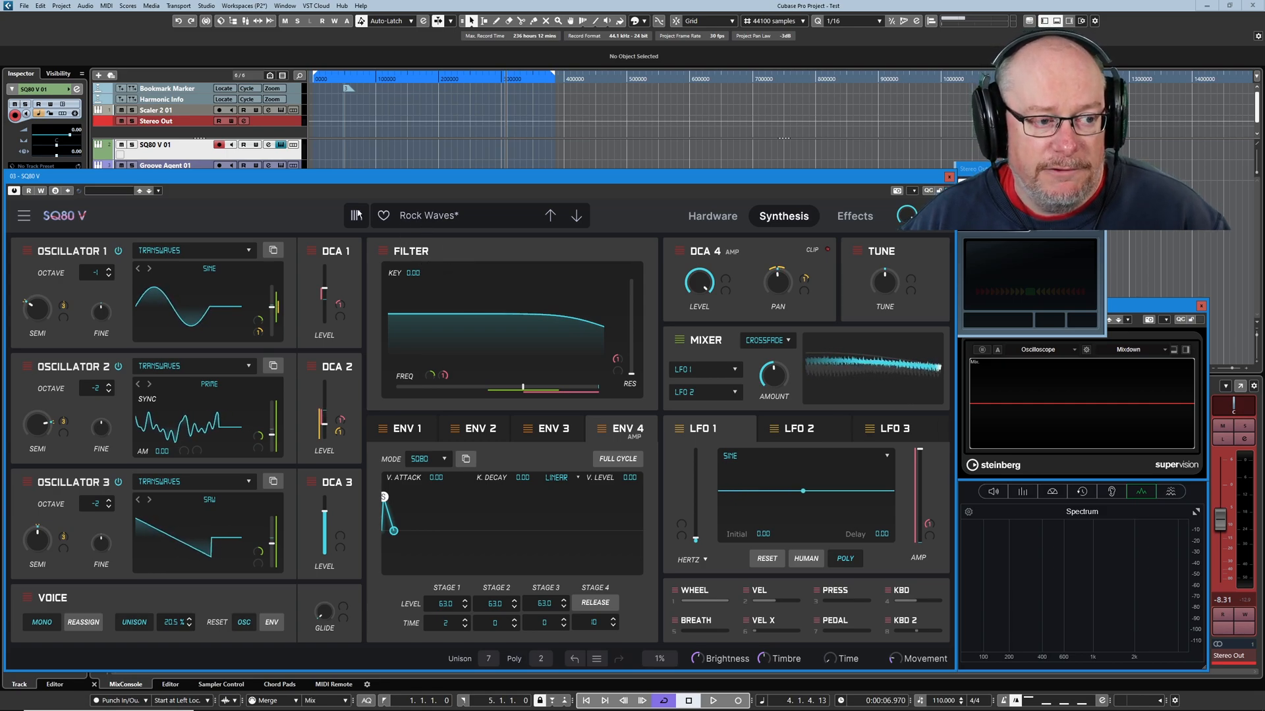
left_click(158, 191)
left_click(197, 214)
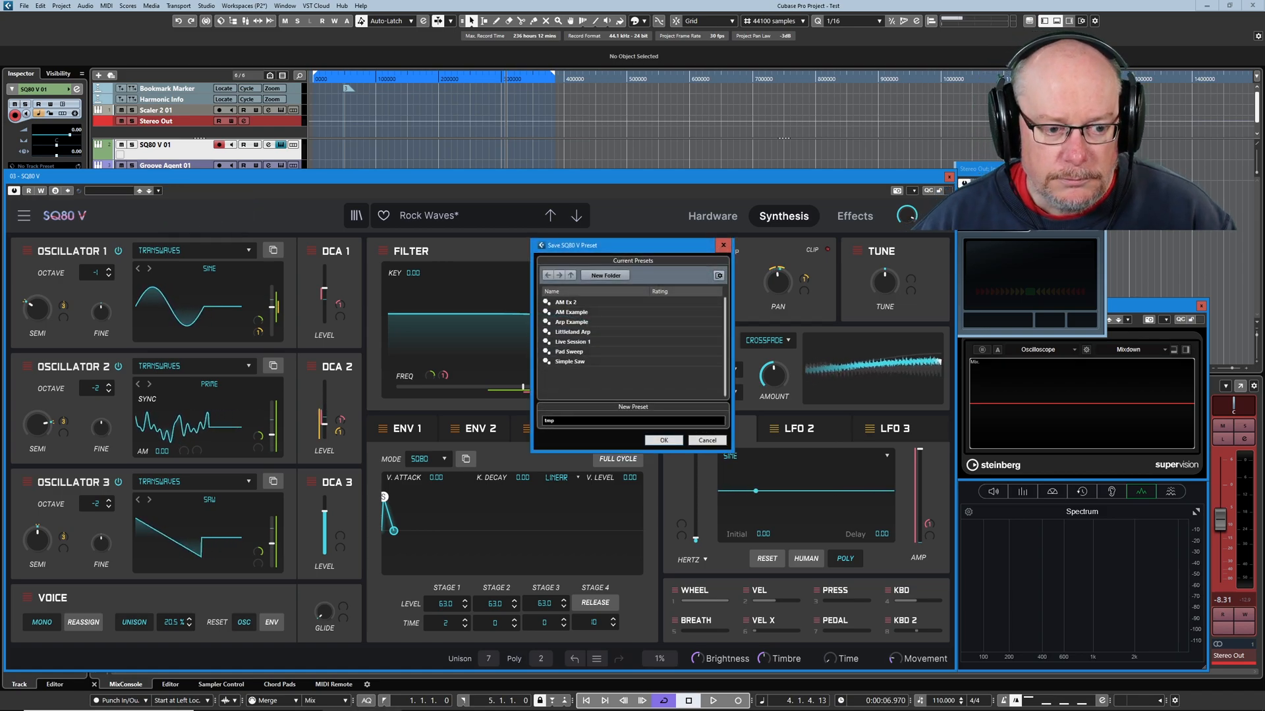
left_click(664, 444)
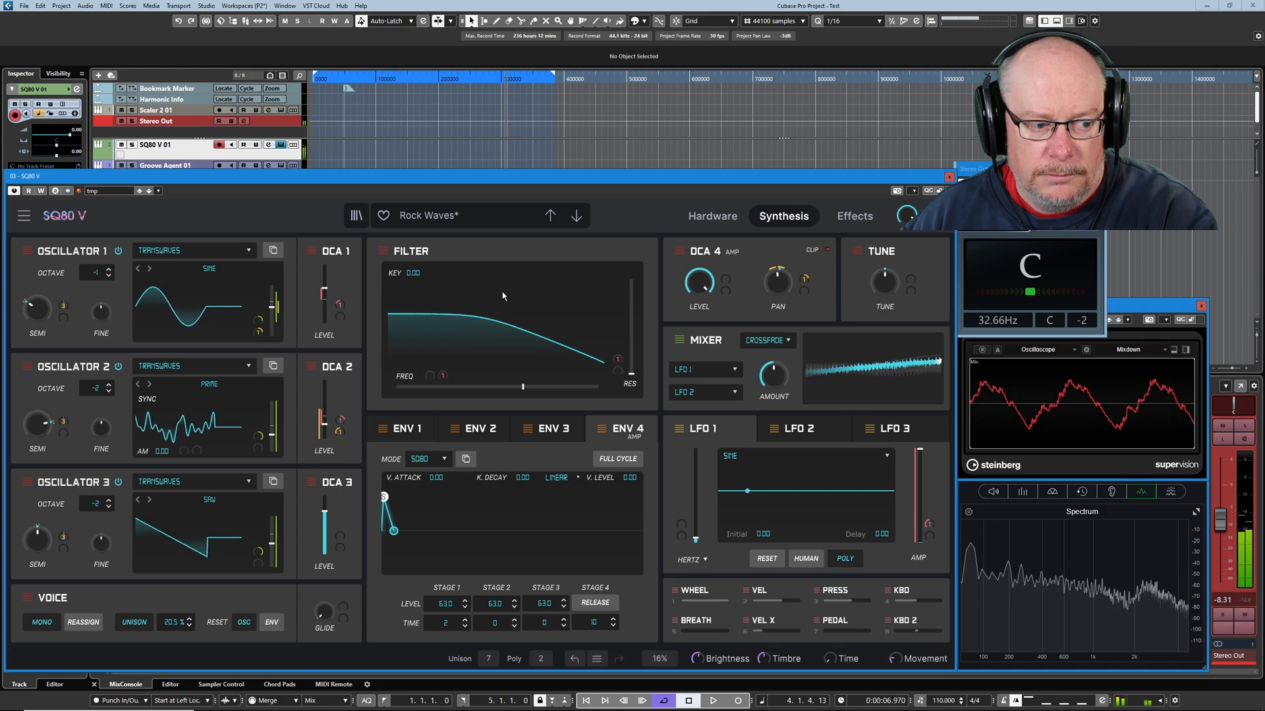
Examine the cutoff of Effect 3's high-pass Multi Filter and the amplitude modulation of LFO 1.
left_click(855, 218)
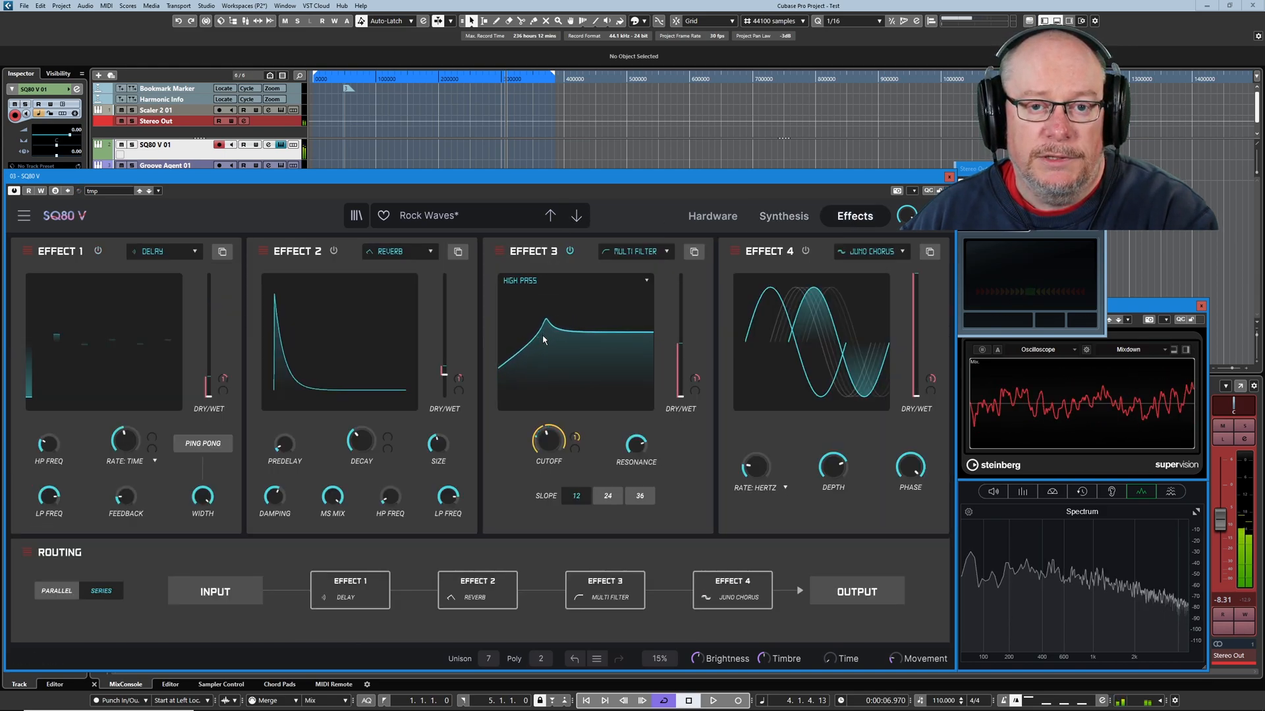
mouse_move(543, 435)
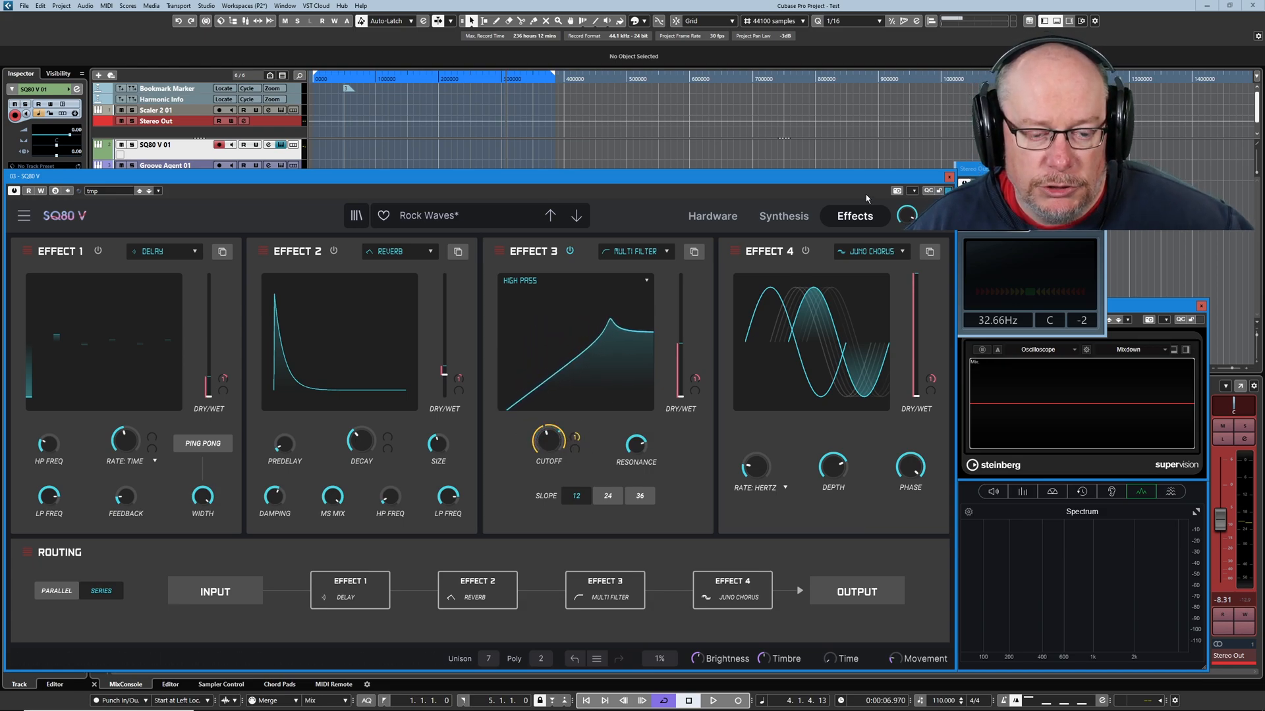
left_click(779, 220)
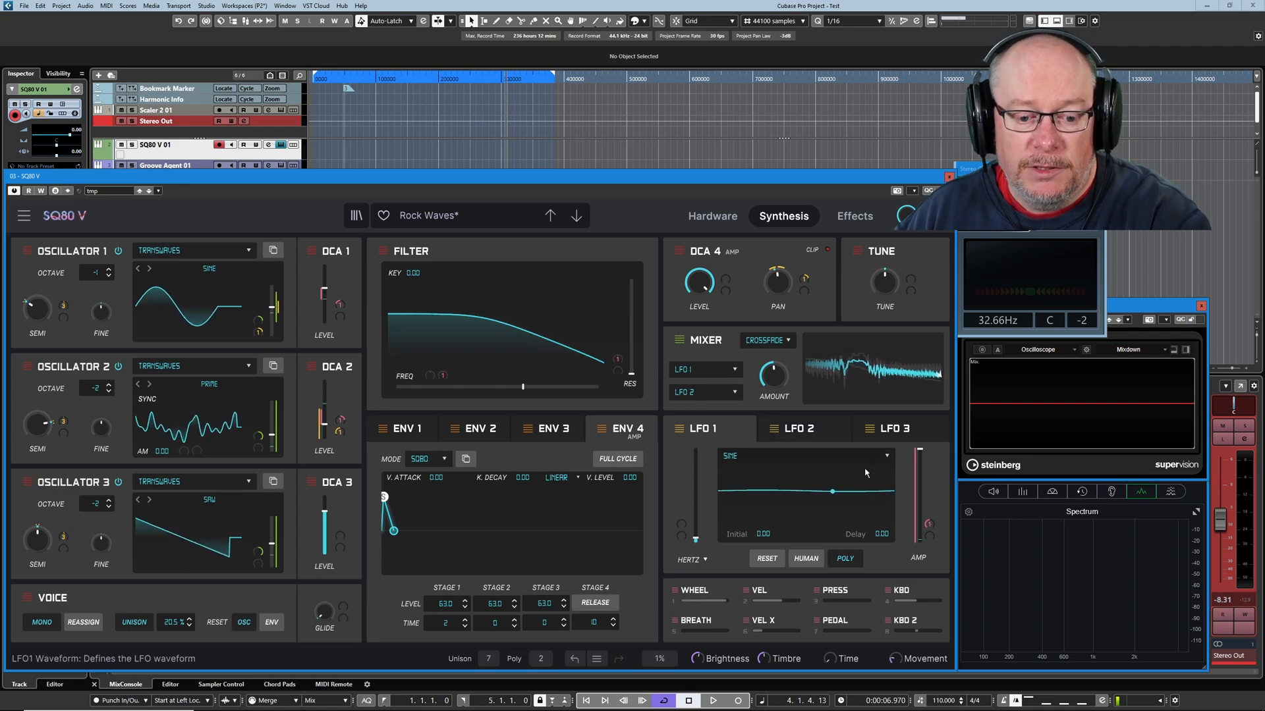
mouse_move(932, 528)
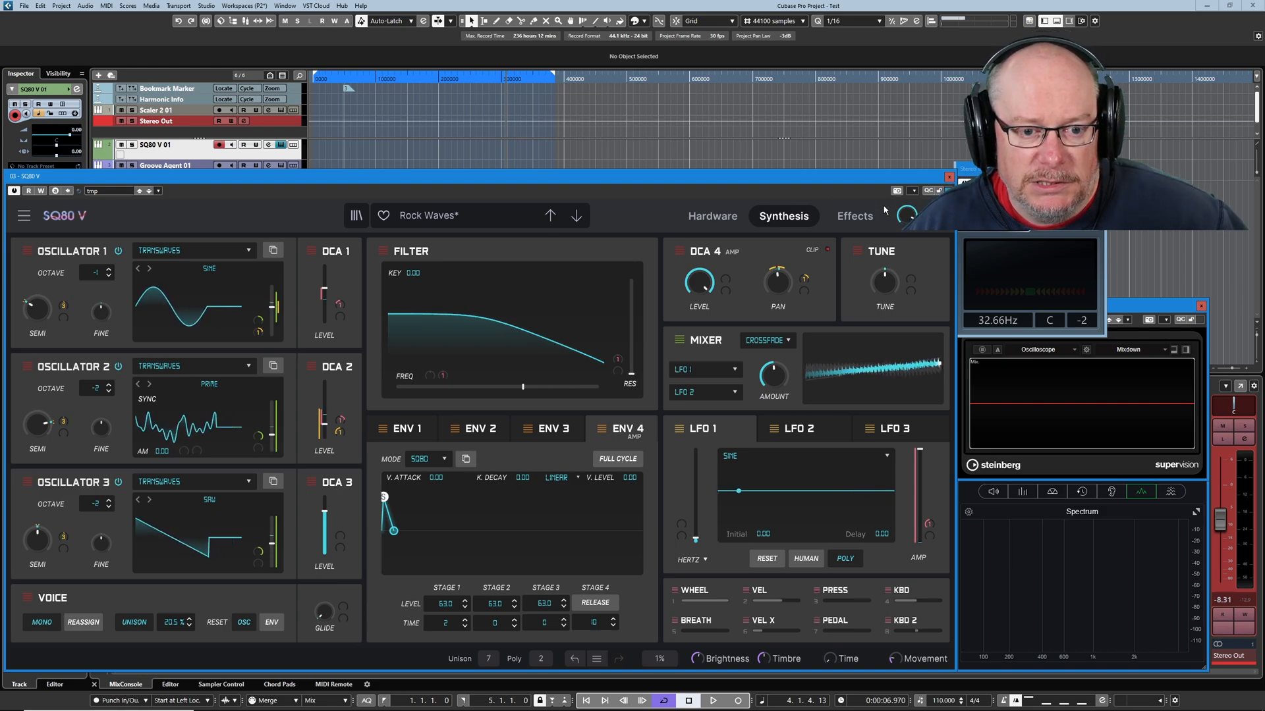
Remove the mod wheel modulation from Effect 3's dry/wet mix and raise the mix to just below halfway.
left_click(855, 217)
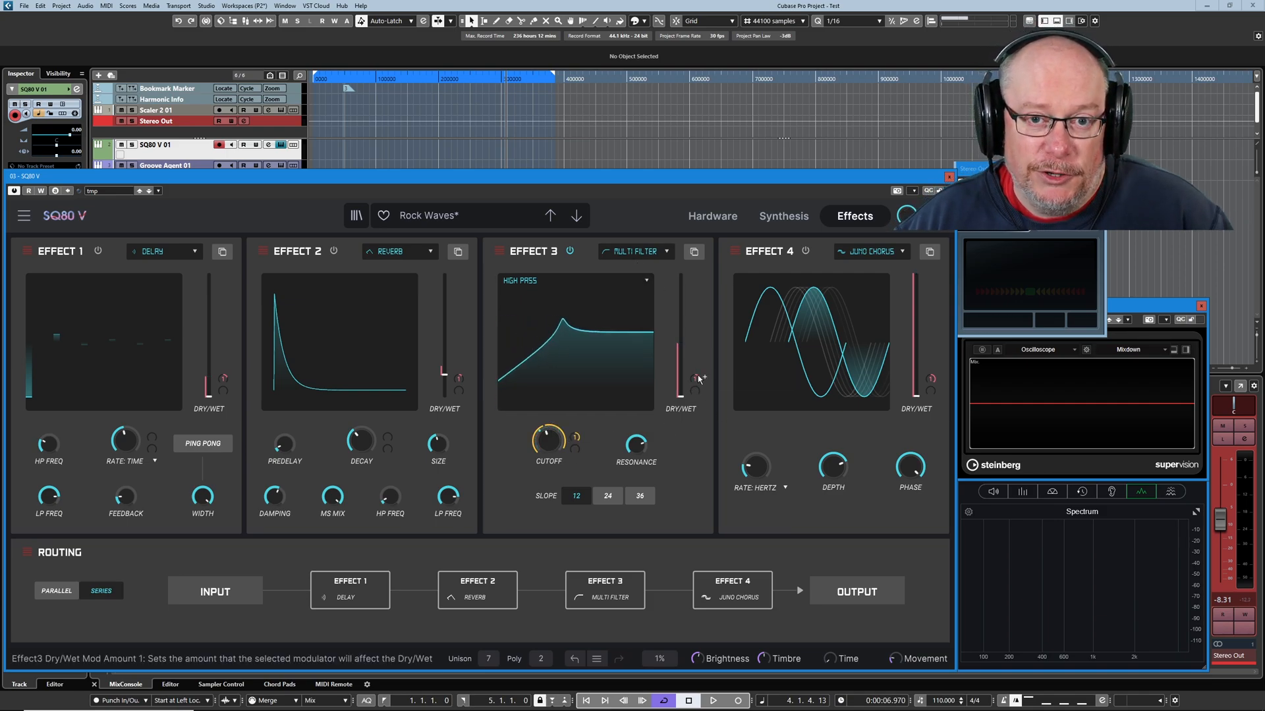
mouse_move(698, 381)
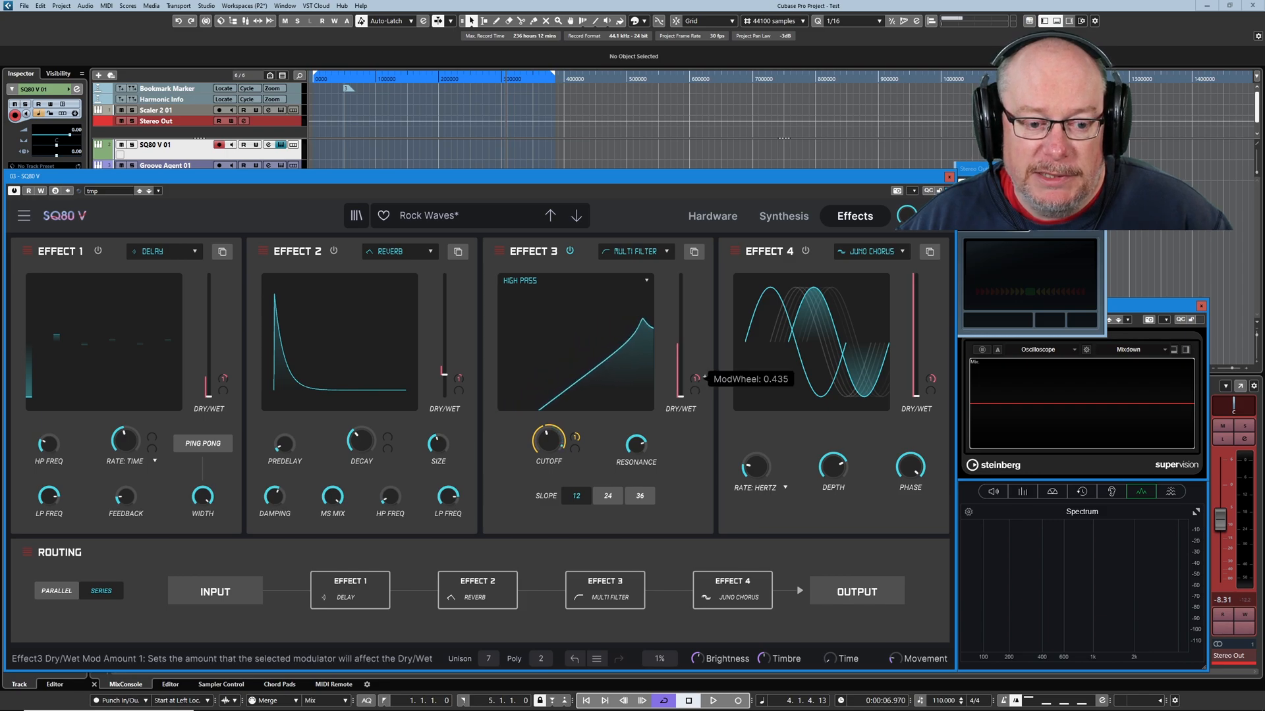
left_click_drag(681, 397, 681, 345)
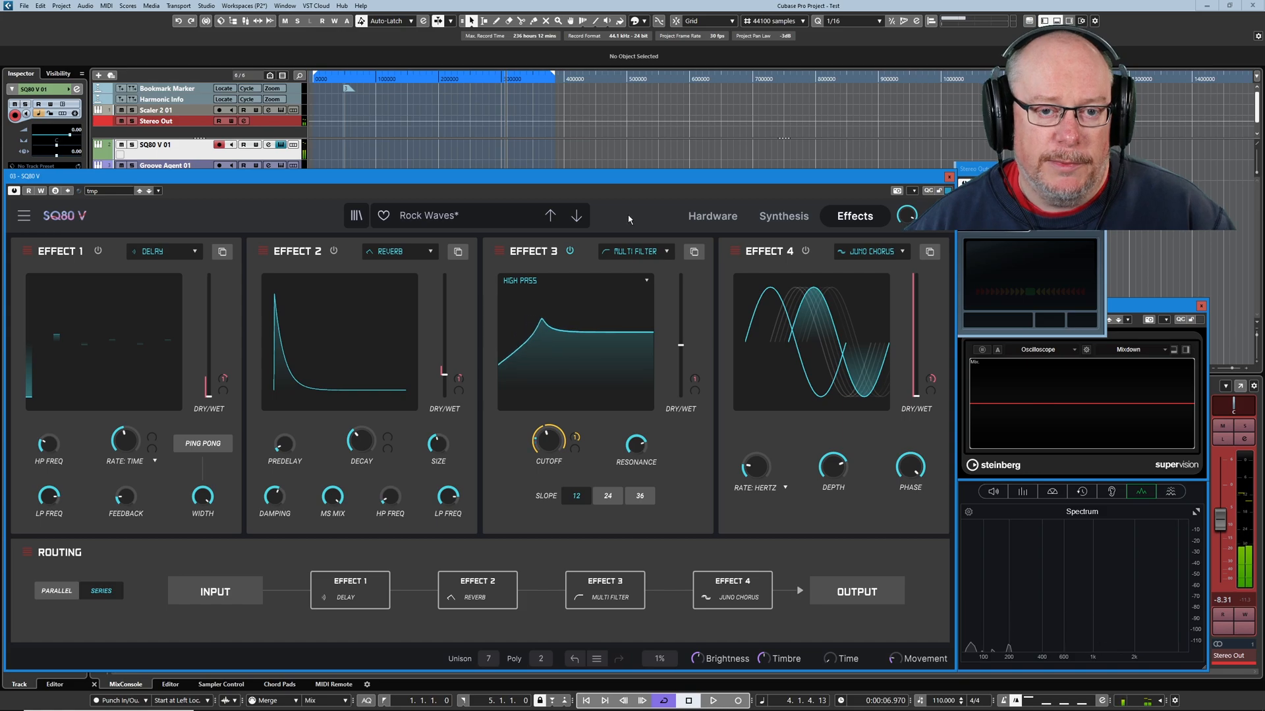
Compare LFO 1's waveform and amplitude settings with the cutoff movement in Effect 3's Multi Filter.
left_click(784, 216)
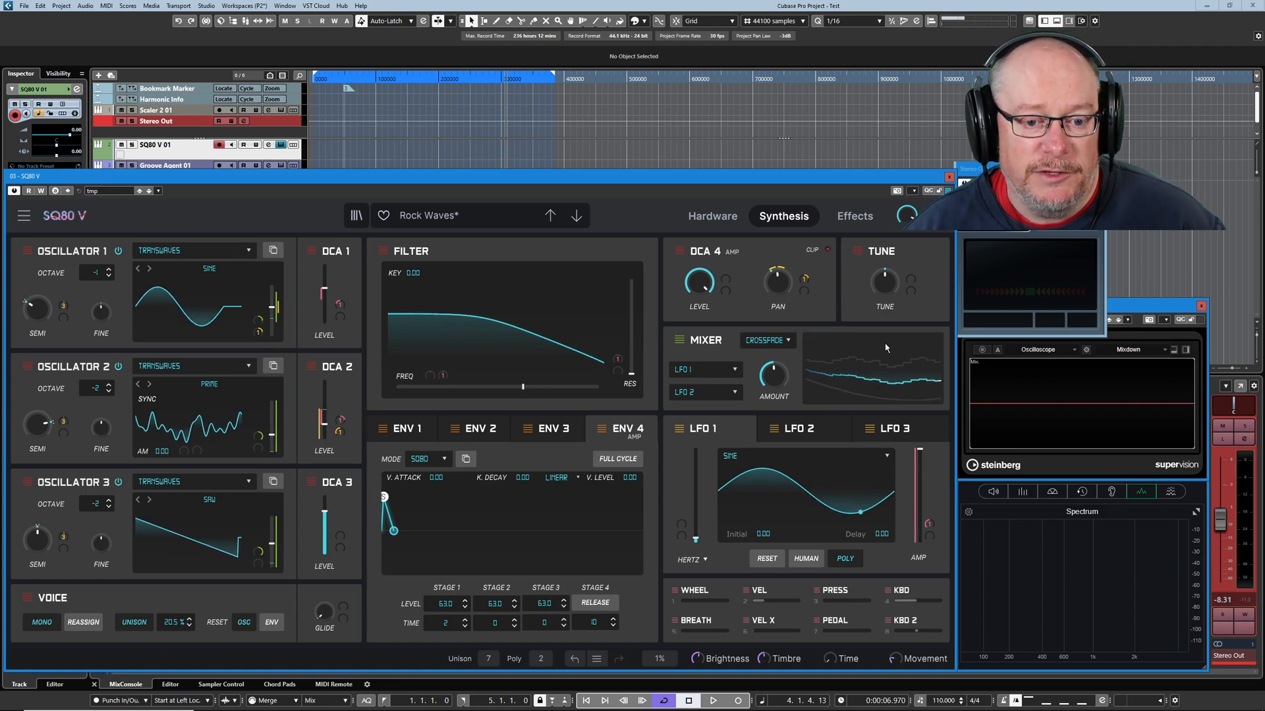
left_click(855, 216)
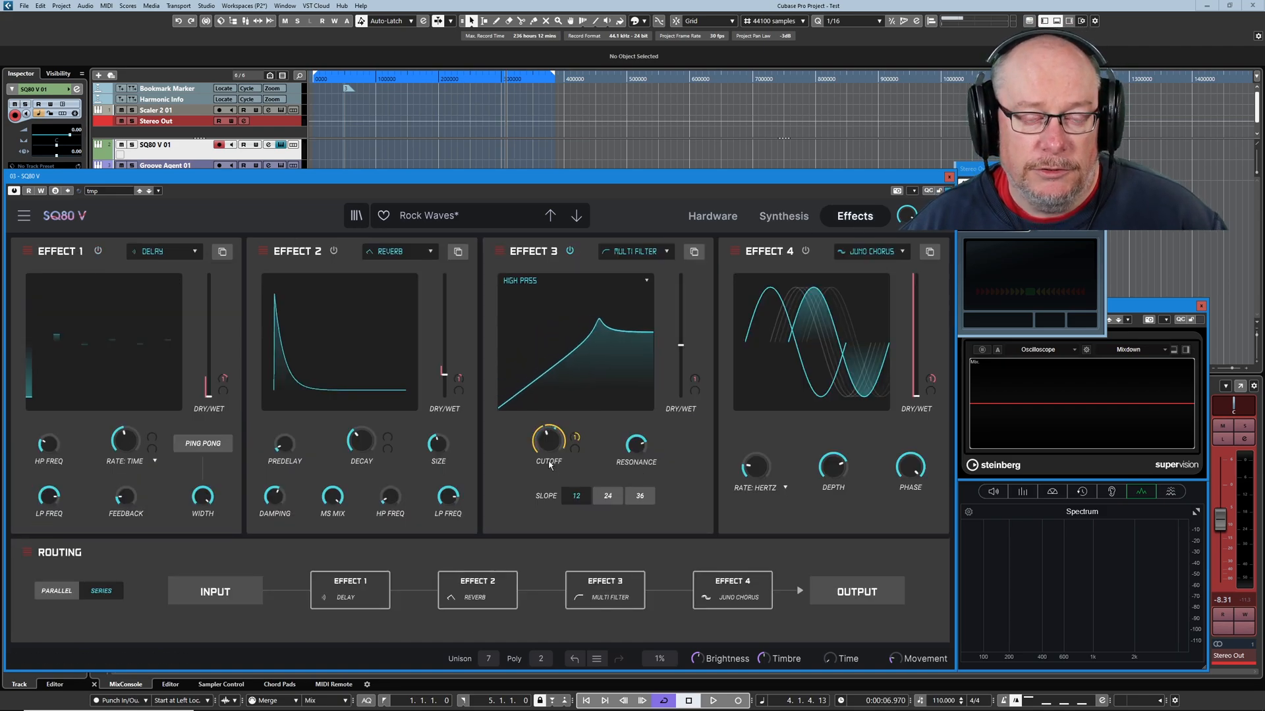
left_click(783, 216)
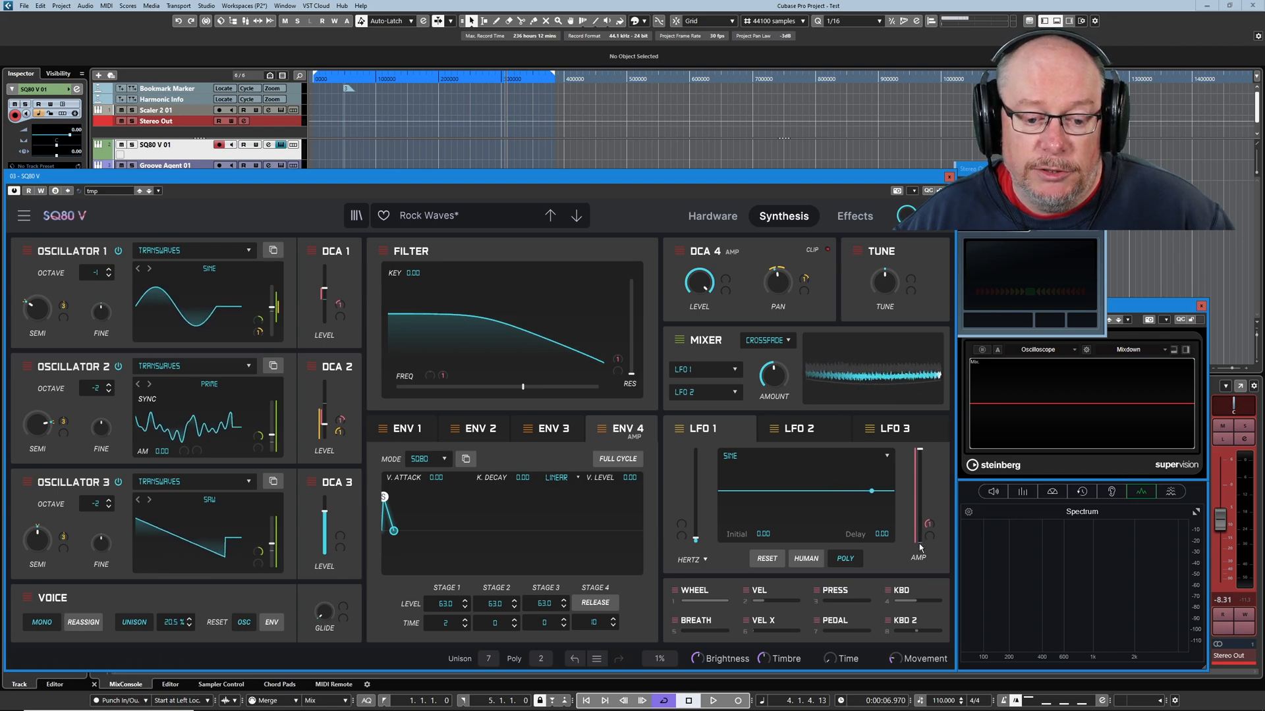
left_click(850, 217)
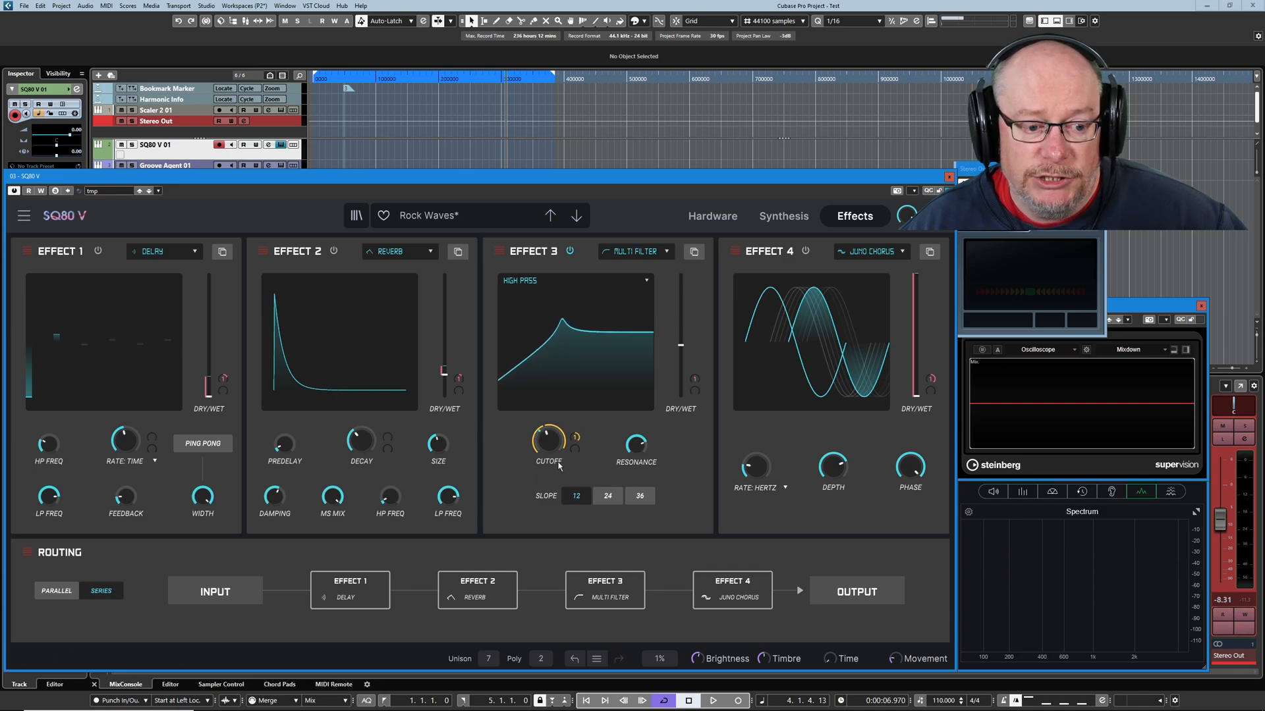
mouse_move(548, 441)
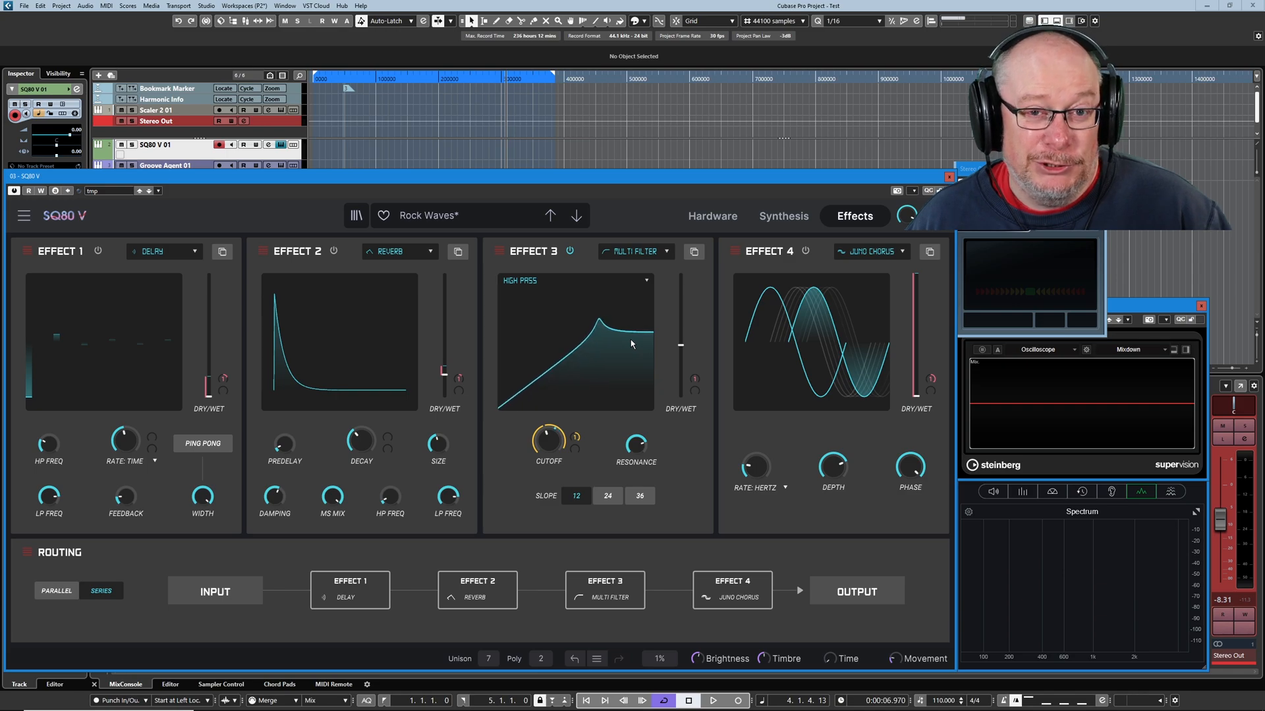
Reload the saved tmp preset and return to the synthesis settings.
left_click(114, 191)
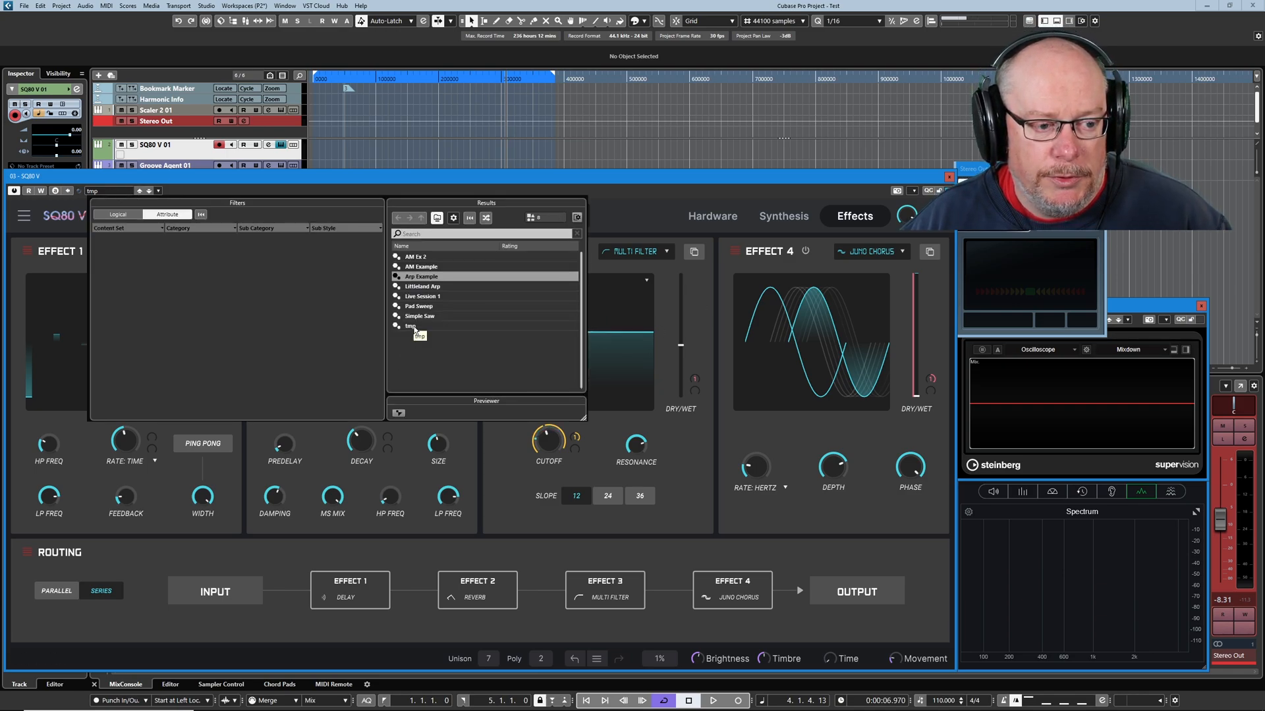
double_click(412, 327)
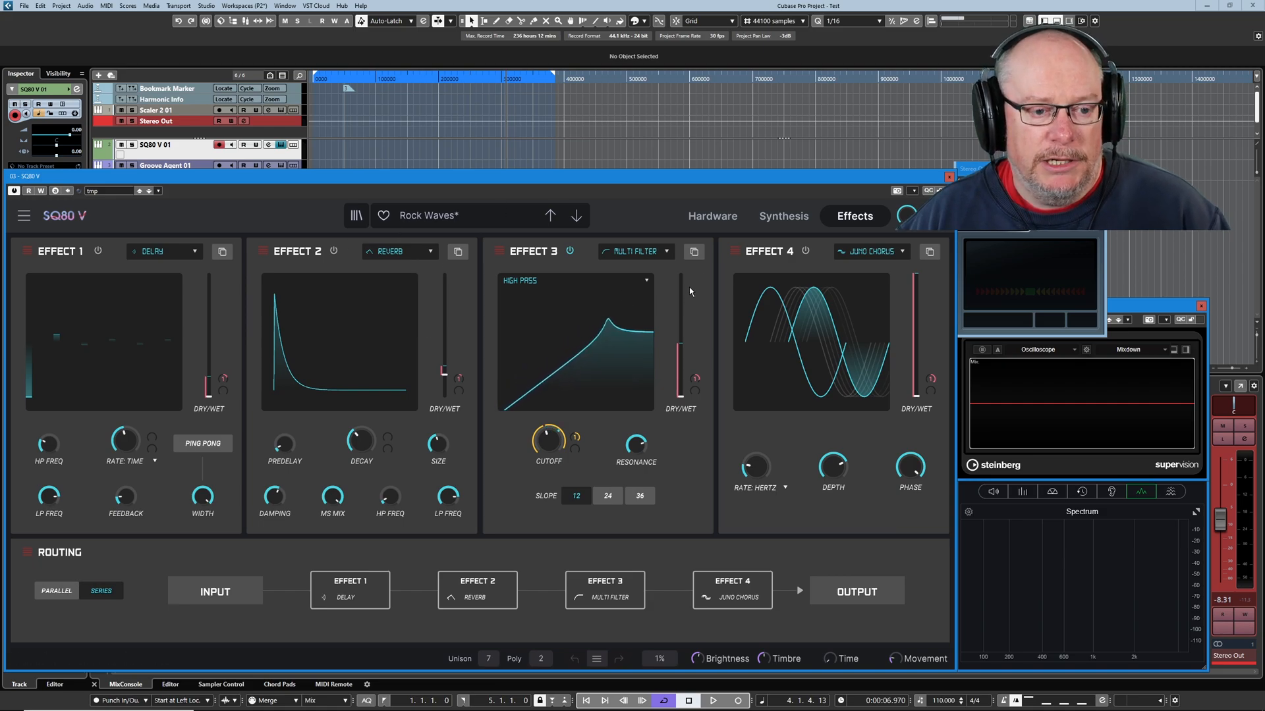
left_click(784, 218)
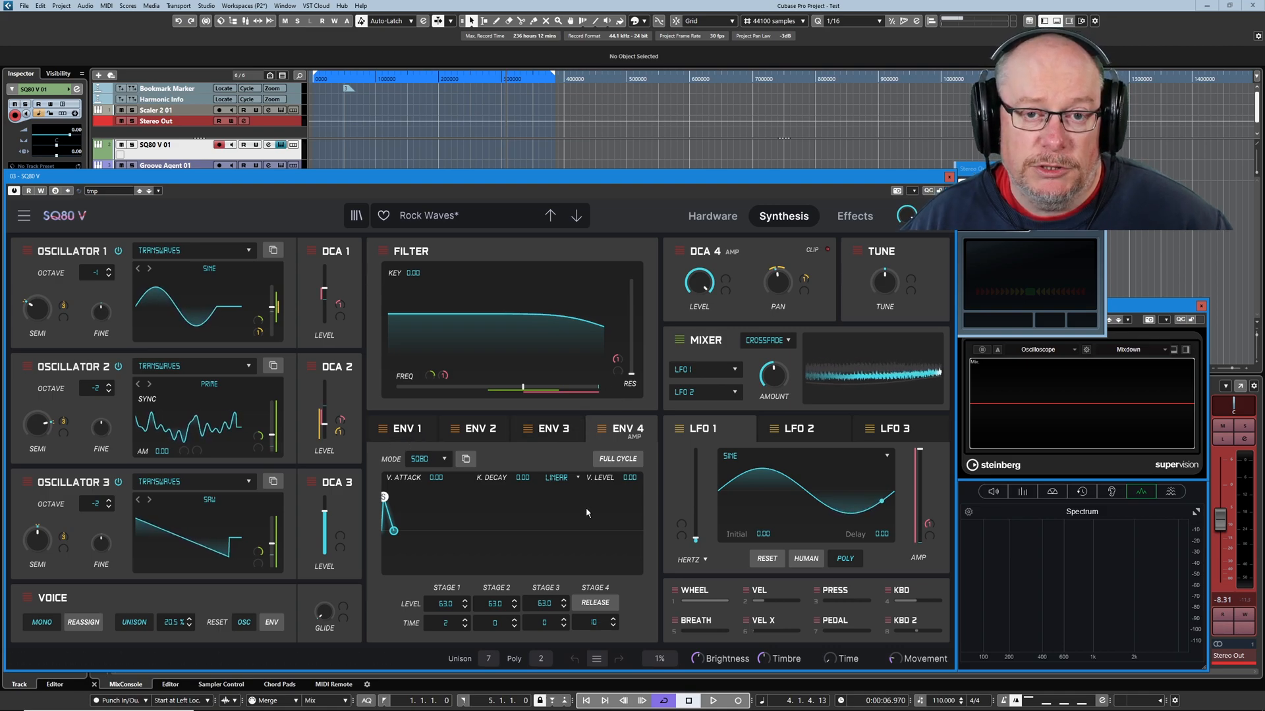
left_click(380, 685)
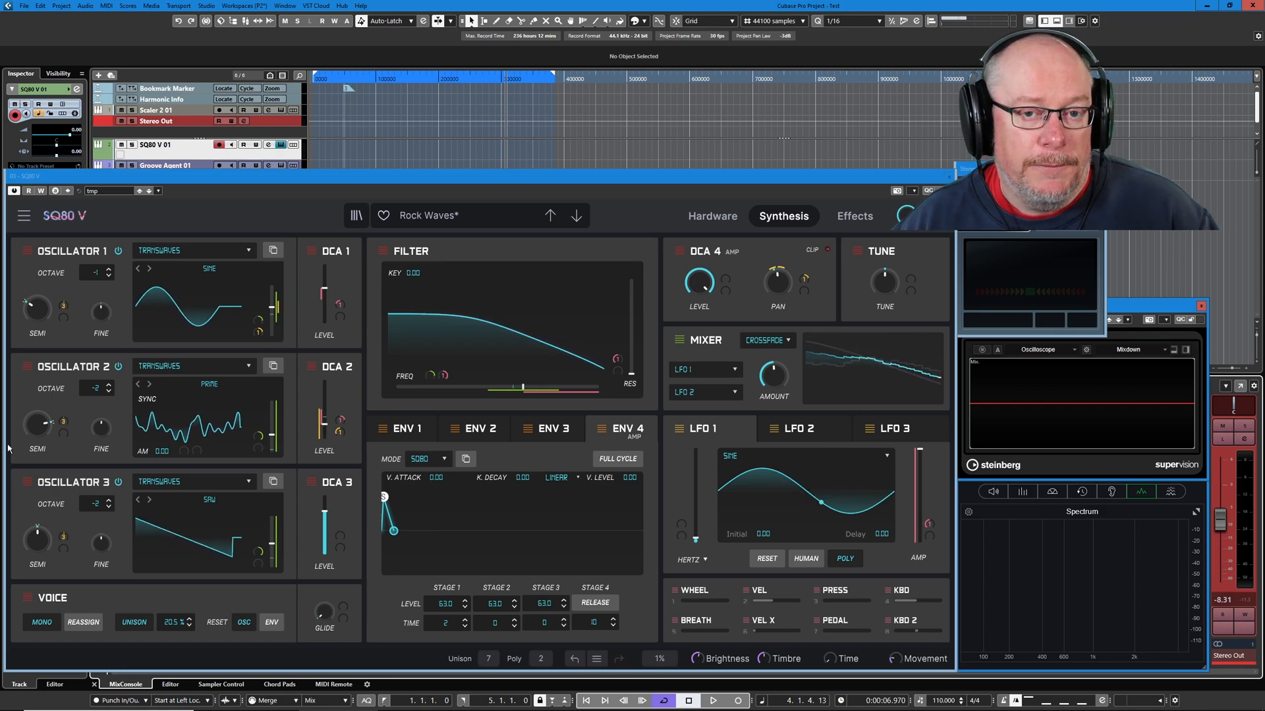
Switch off Oscillators 1 and 2 to isolate Oscillator 3, and check its semitone tuning.
left_click(118, 250)
left_click(118, 369)
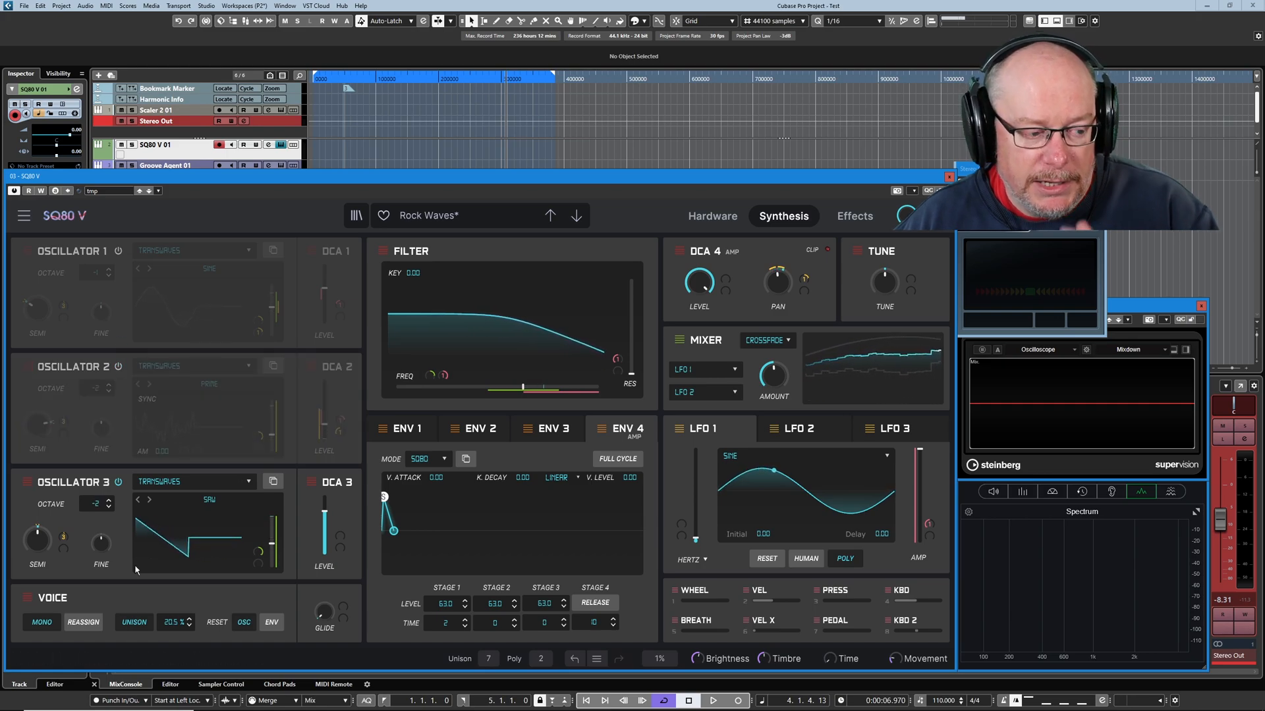
mouse_move(44, 543)
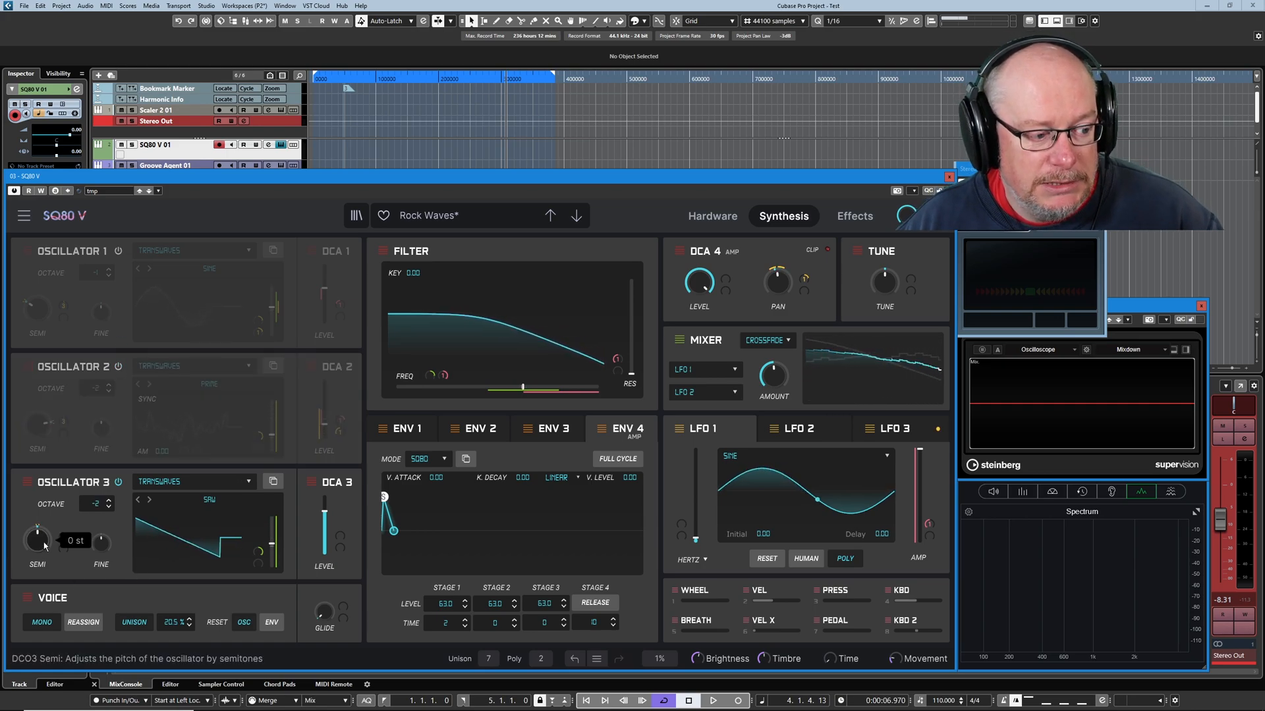
left_click_drag(43, 543, 39, 529)
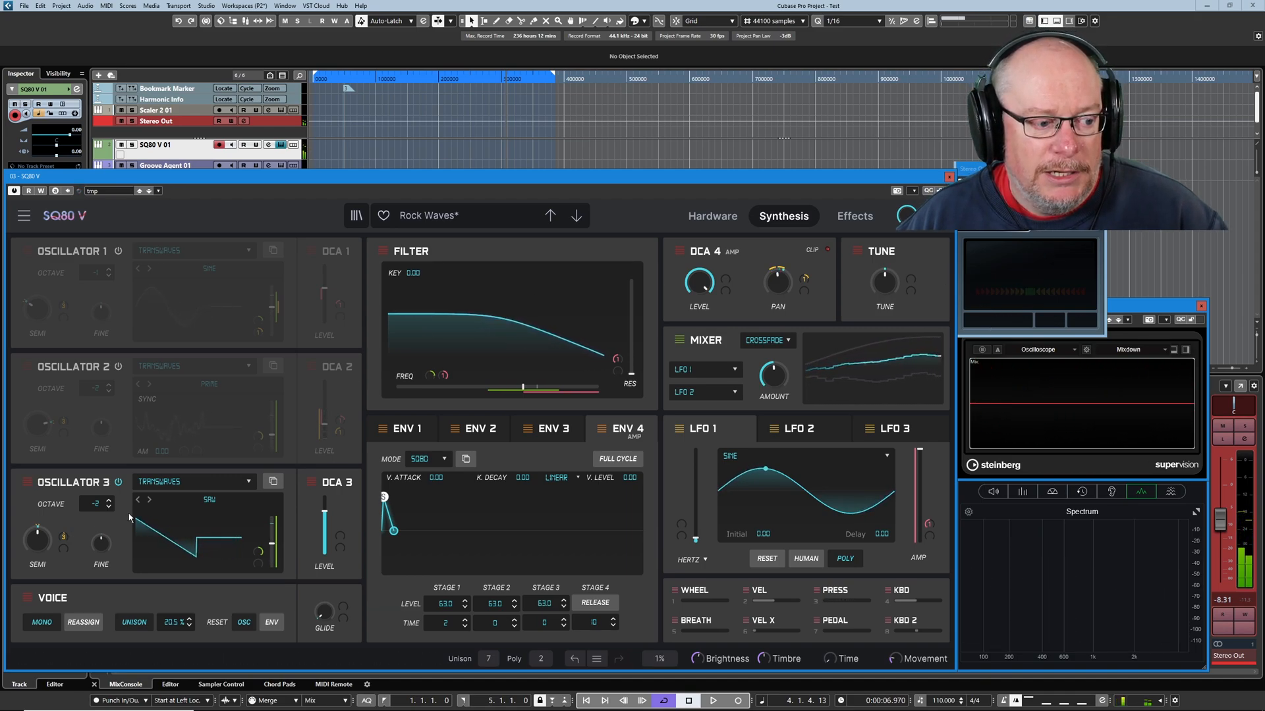
Switch off Oscillator 3 and isolate Oscillator 1, followed by Oscillator 2 on its own.
left_click(118, 483)
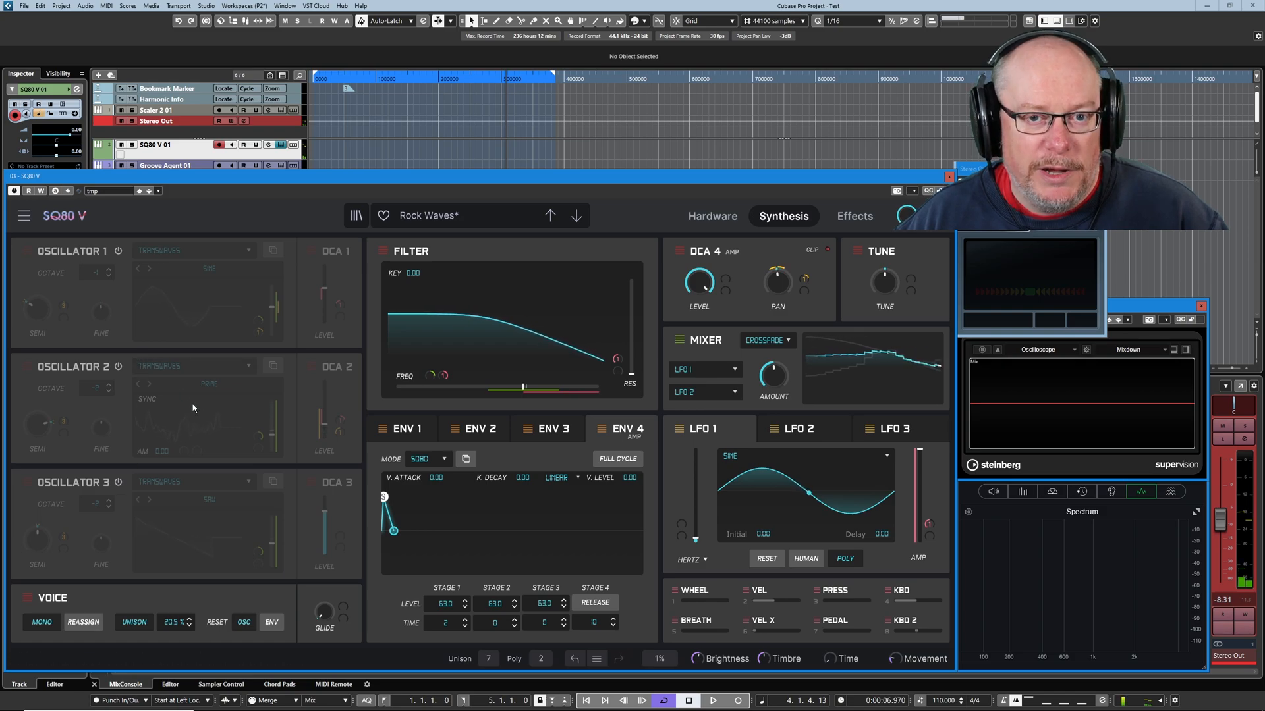
left_click(118, 251)
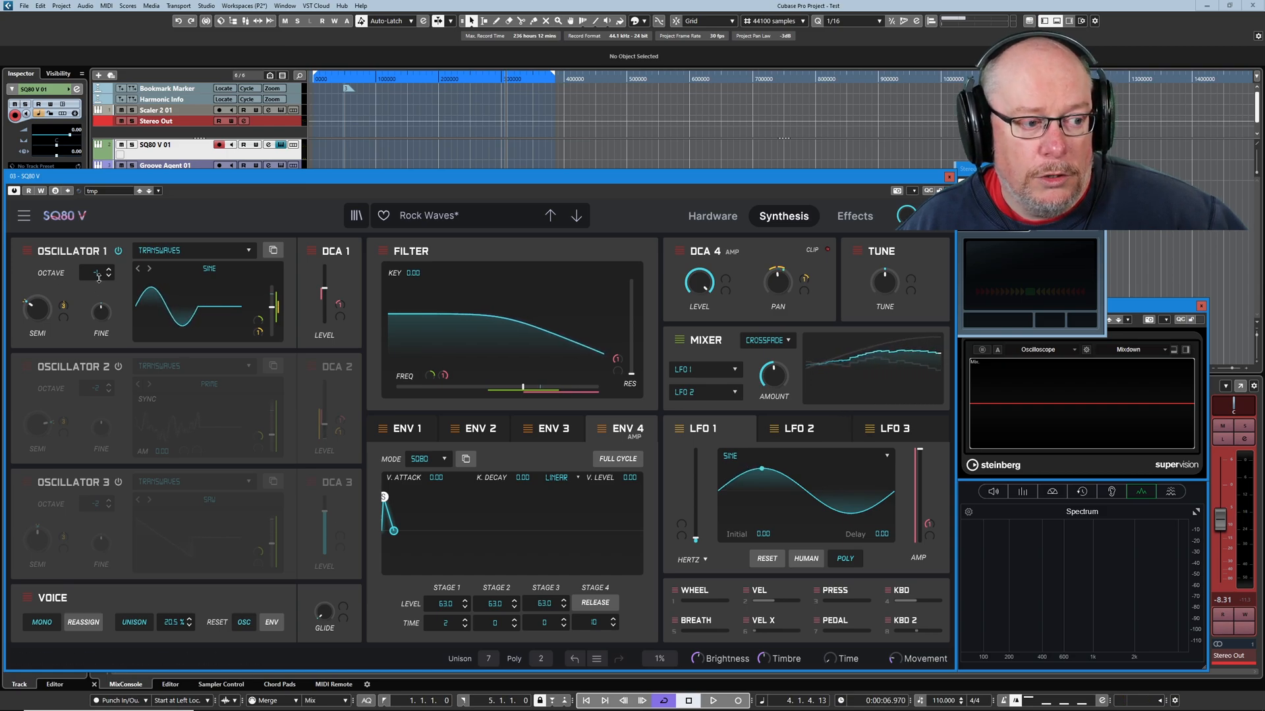
mouse_move(31, 312)
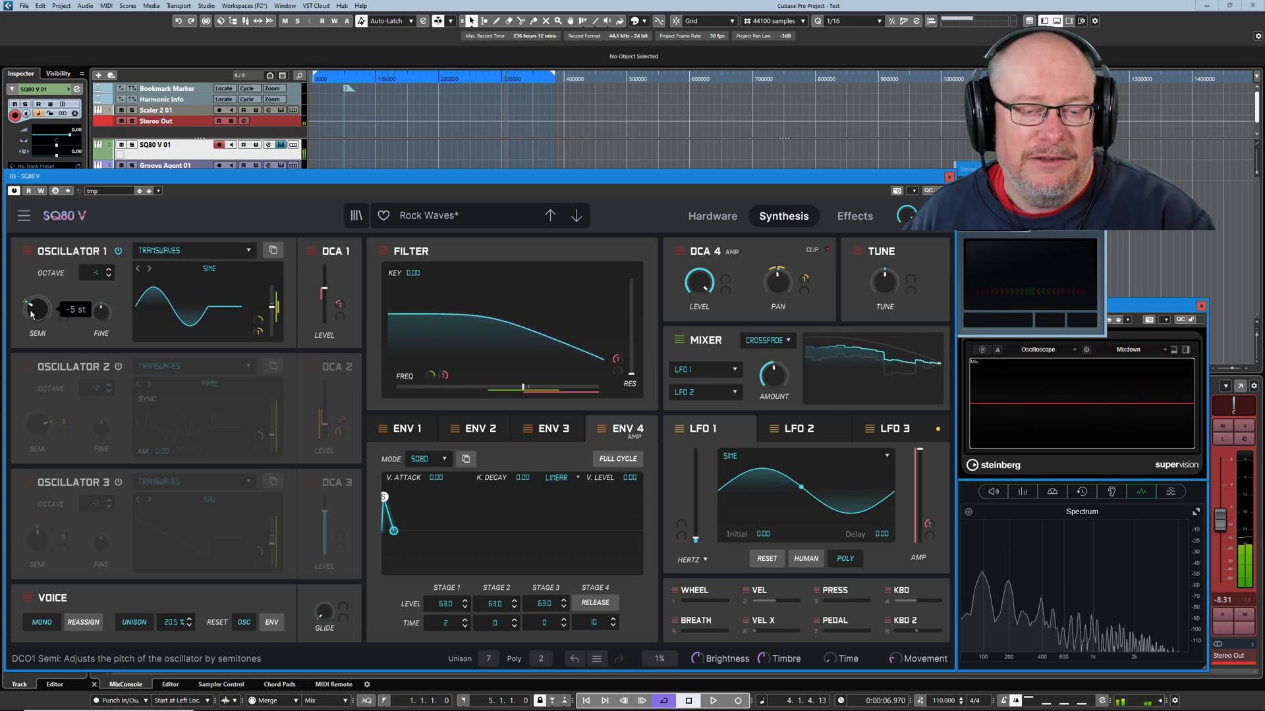
left_click(118, 251)
left_click(118, 367)
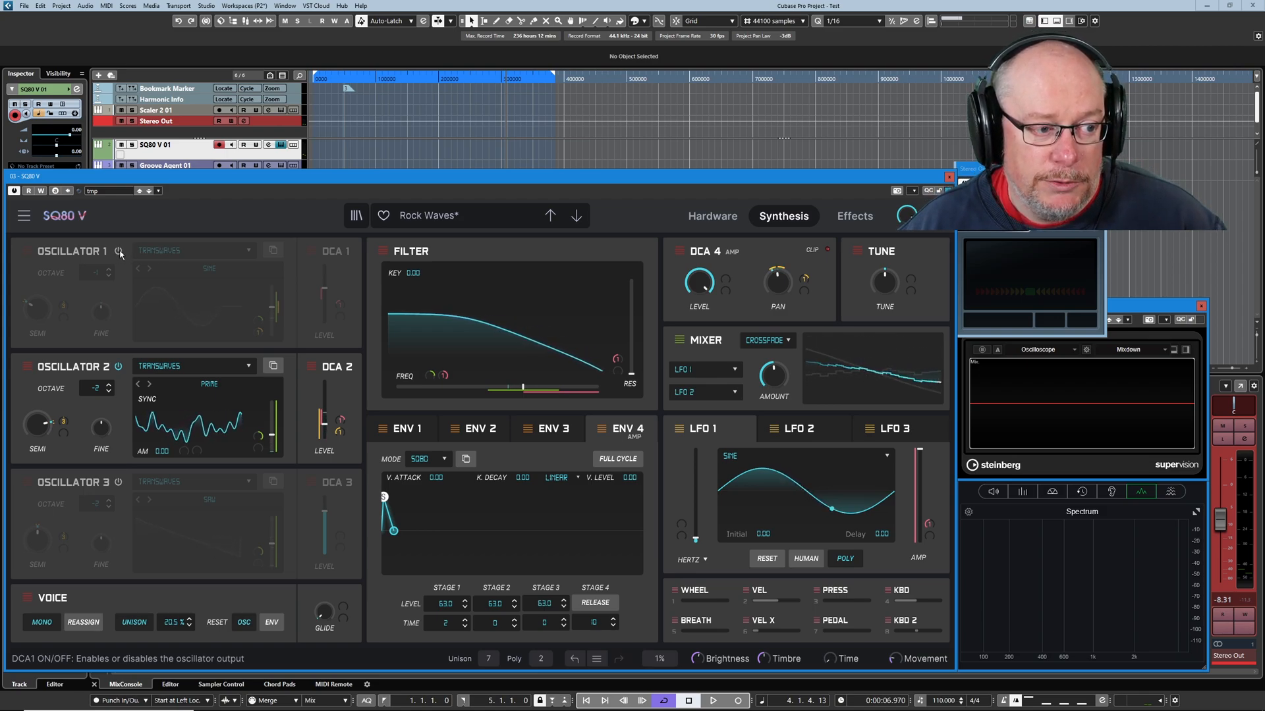
Switch Oscillators 1 and 3 back on alongside Oscillator 2.
left_click(118, 252)
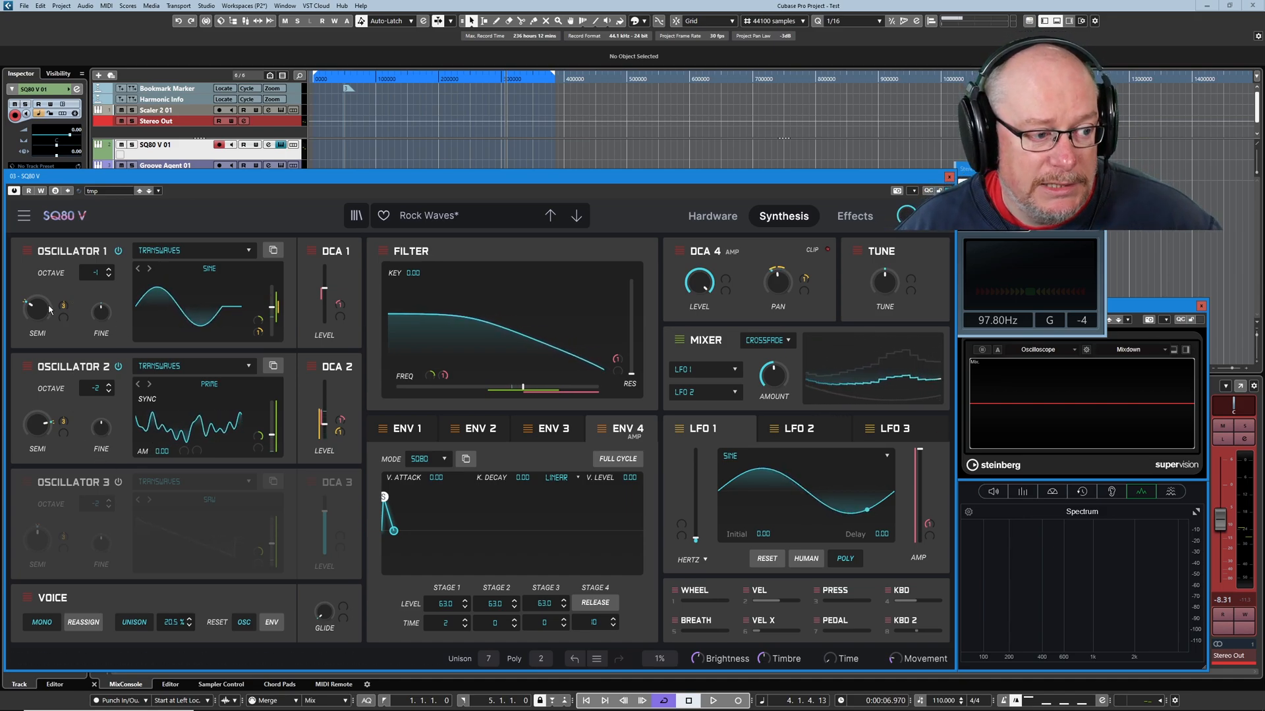
mouse_move(66, 309)
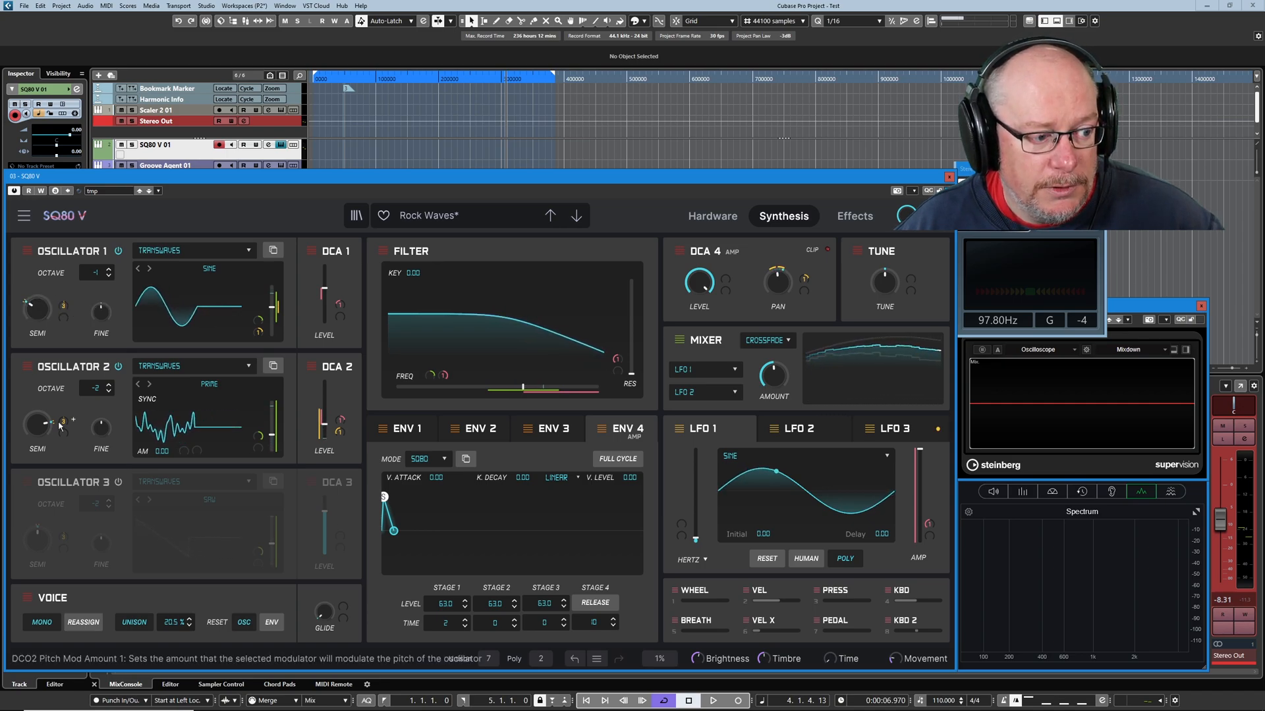
left_click(119, 483)
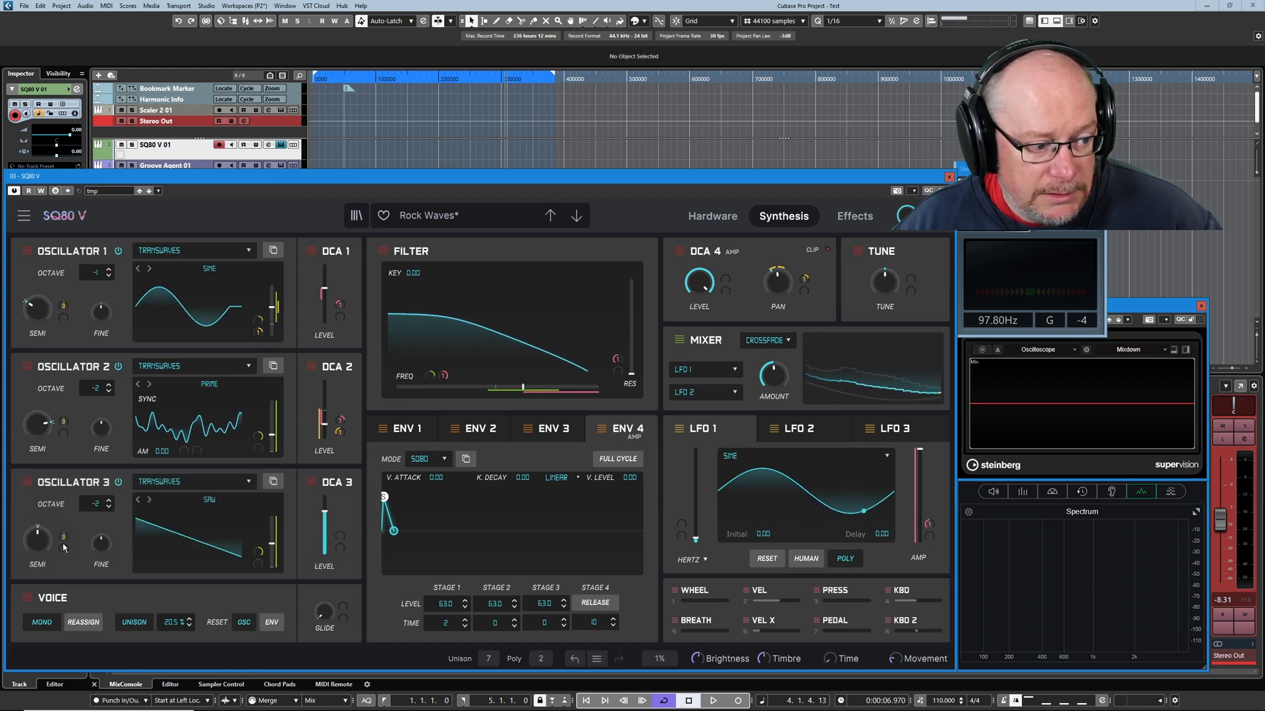
Inspect the LFO 3 pitch modulation amount on Oscillator 3 and the waveform and rate settings of LFO 3.
left_click_drag(64, 547, 64, 540)
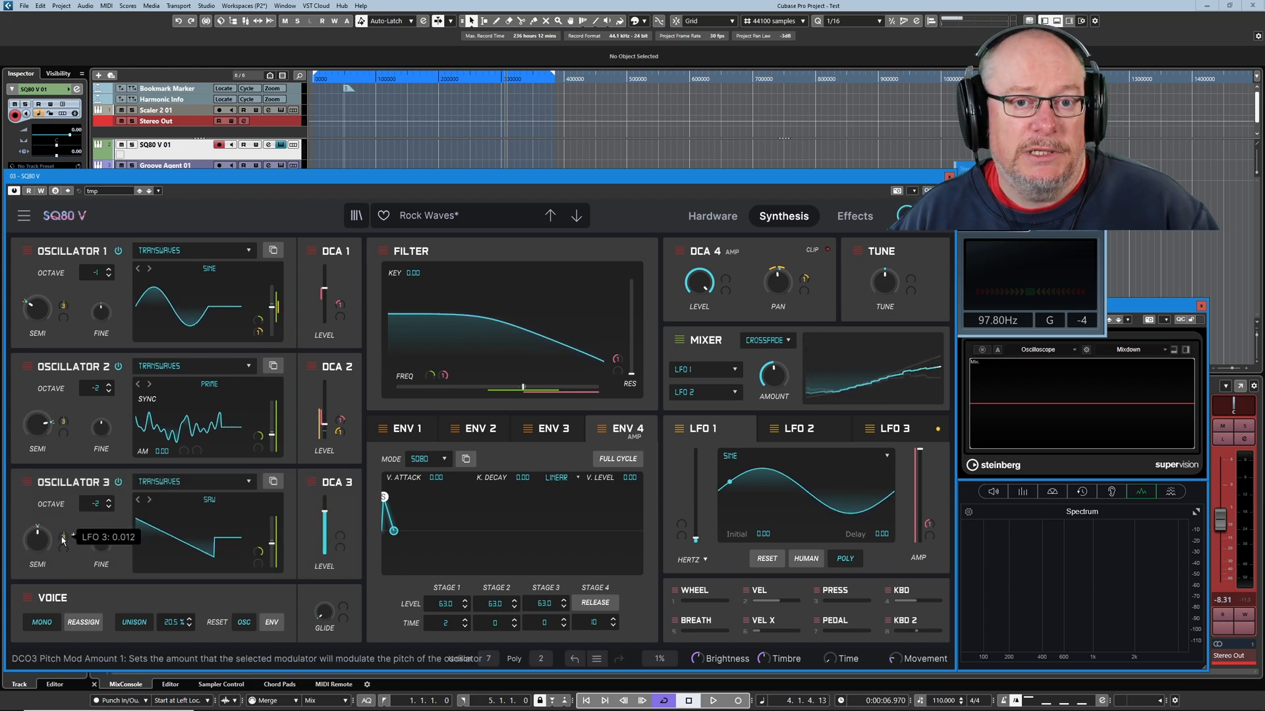
left_click(890, 428)
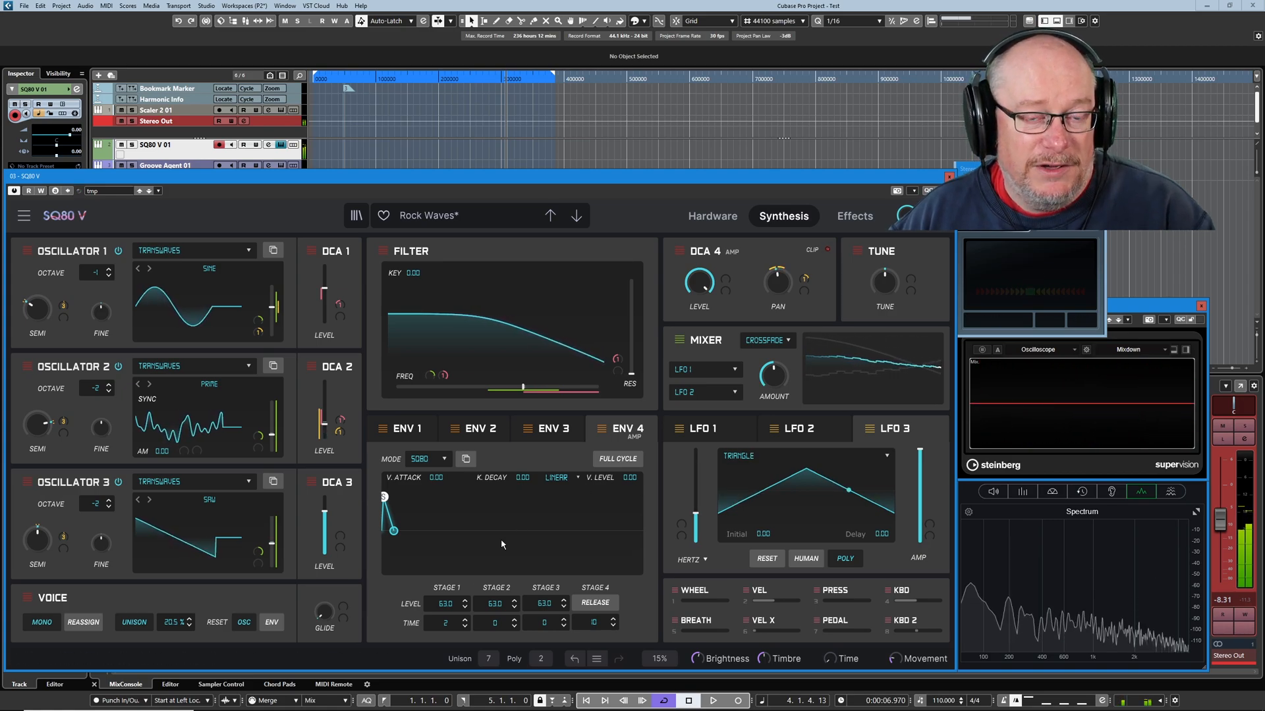
mouse_move(64, 539)
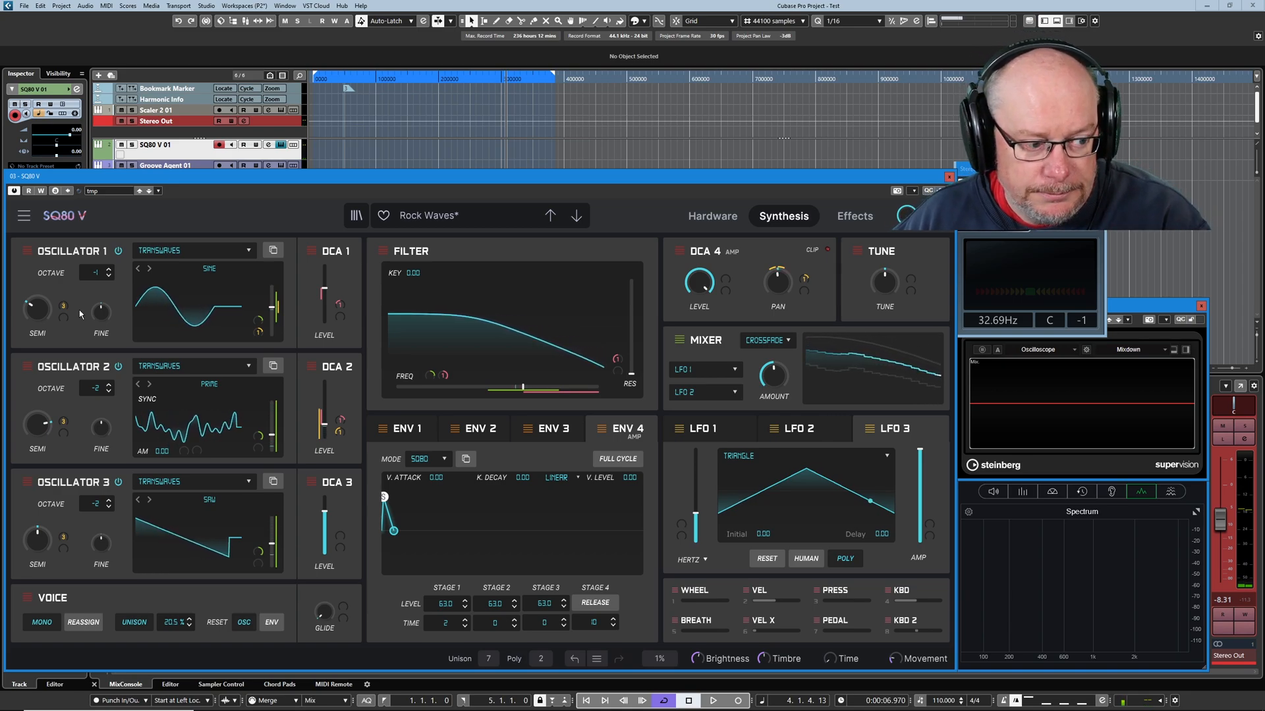
Load the tmp preset again to discard the oscillator pitch modulation changes.
left_click(109, 190)
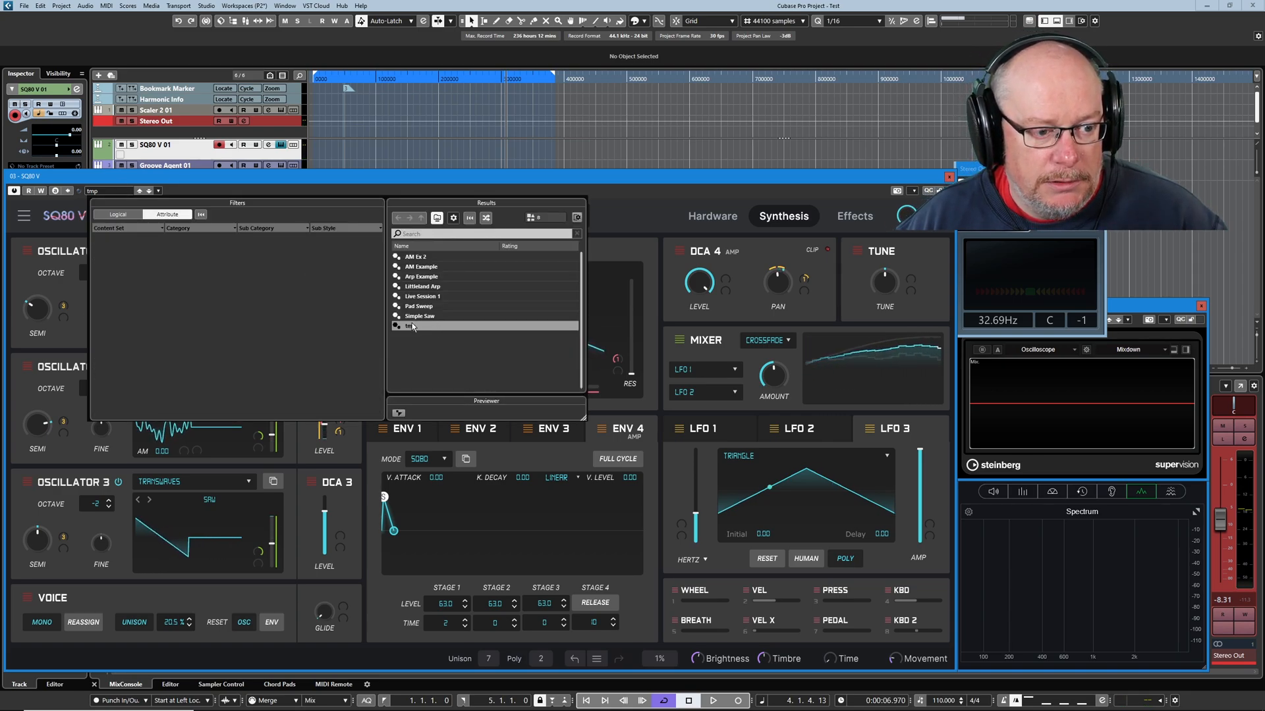
double_click(411, 325)
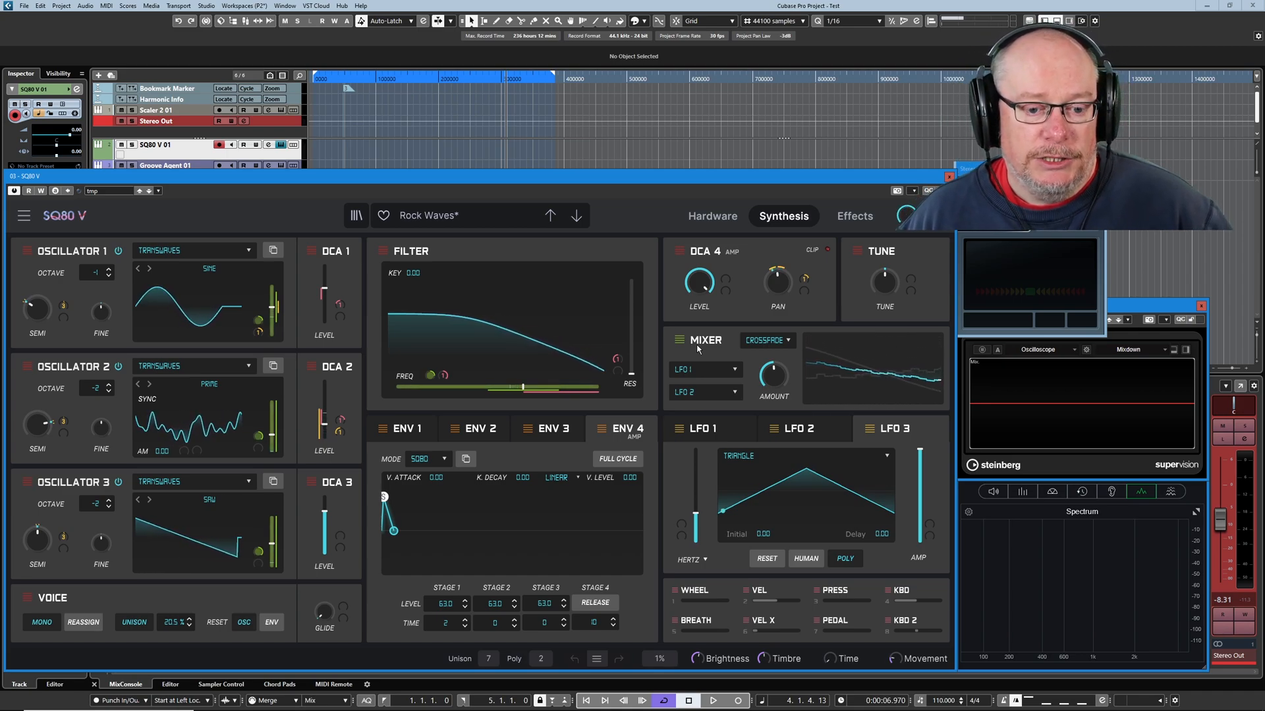
Compare the waveform, rate and amplitude settings of LFO 1 and LFO 2, and look over the four effects.
left_click(708, 428)
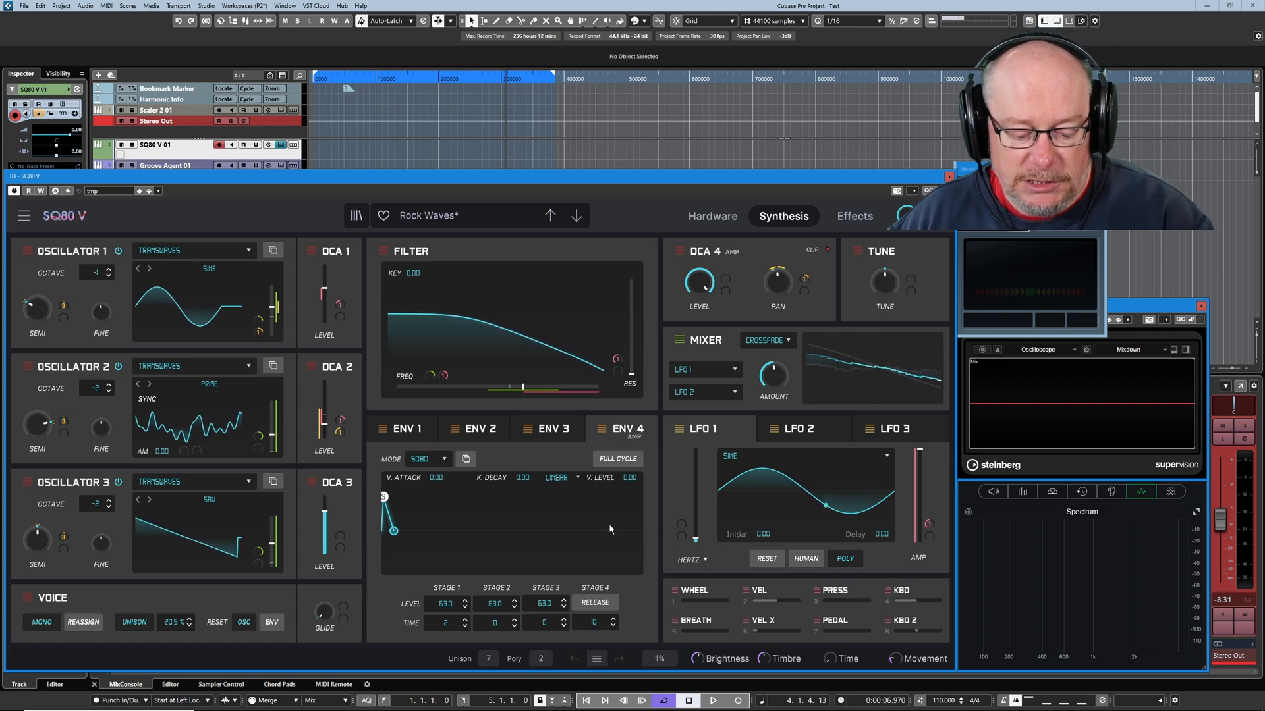
left_click(799, 429)
left_click(723, 430)
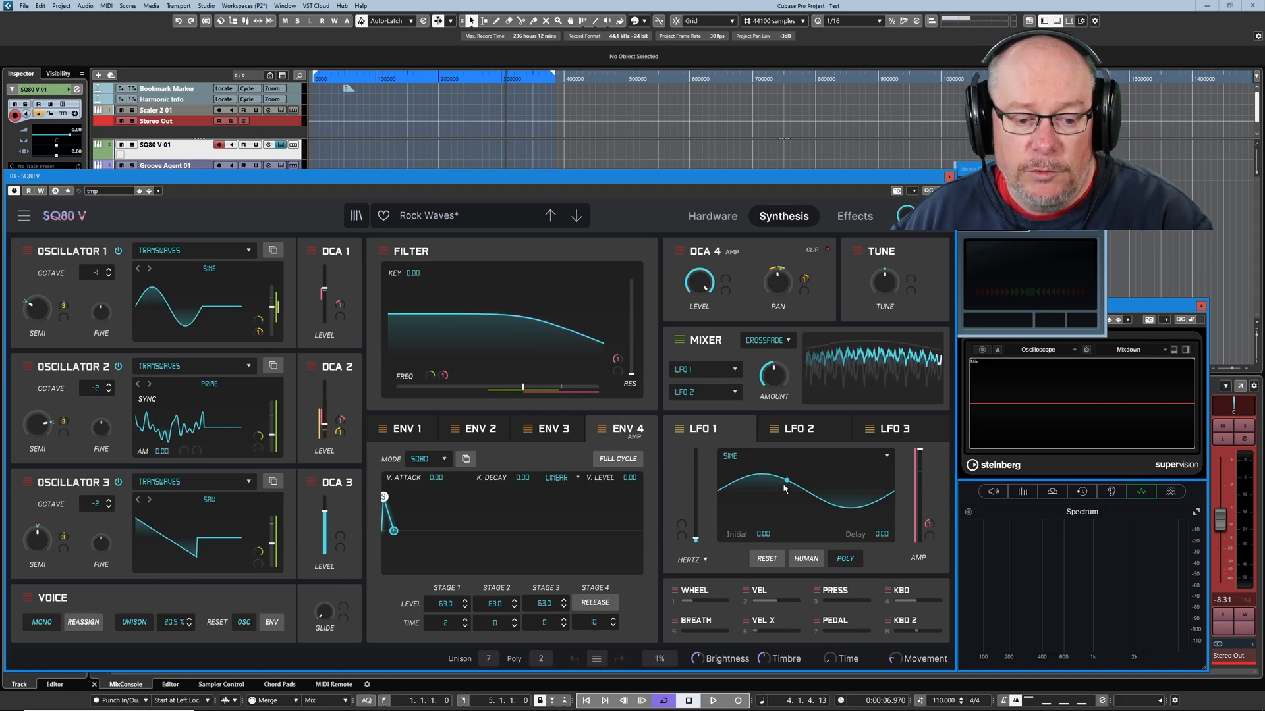
left_click(806, 434)
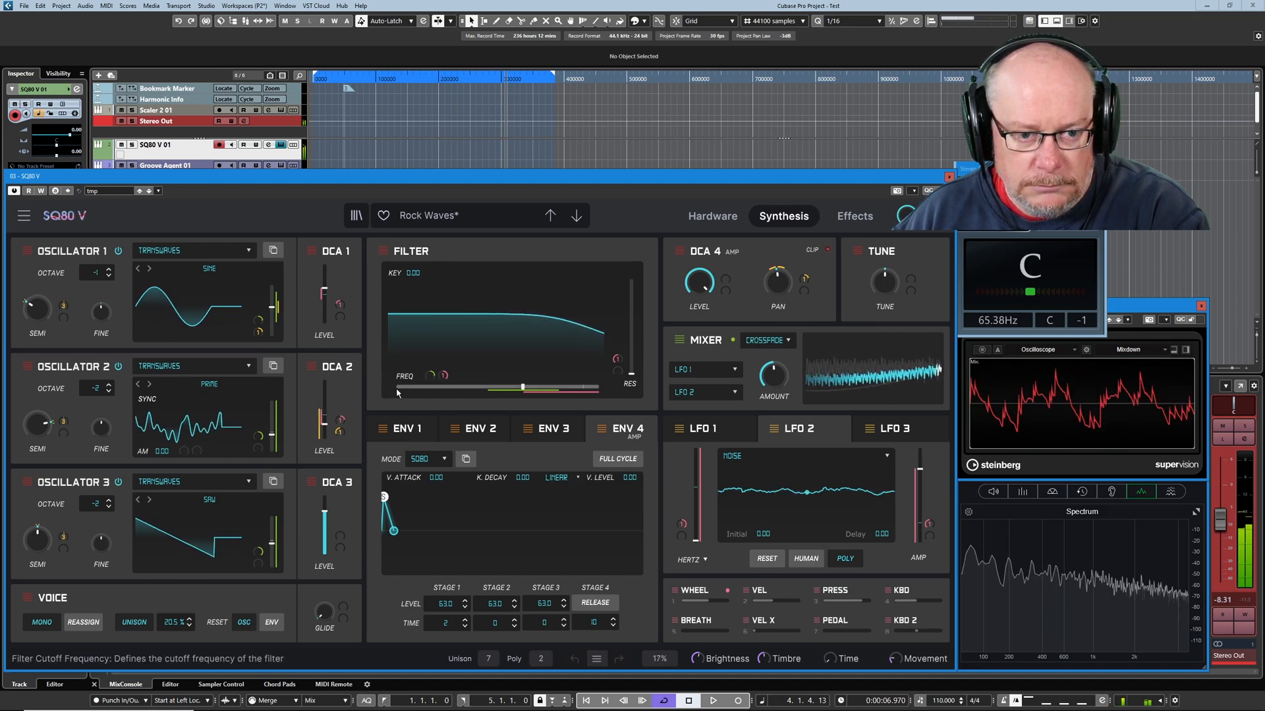
left_click(854, 216)
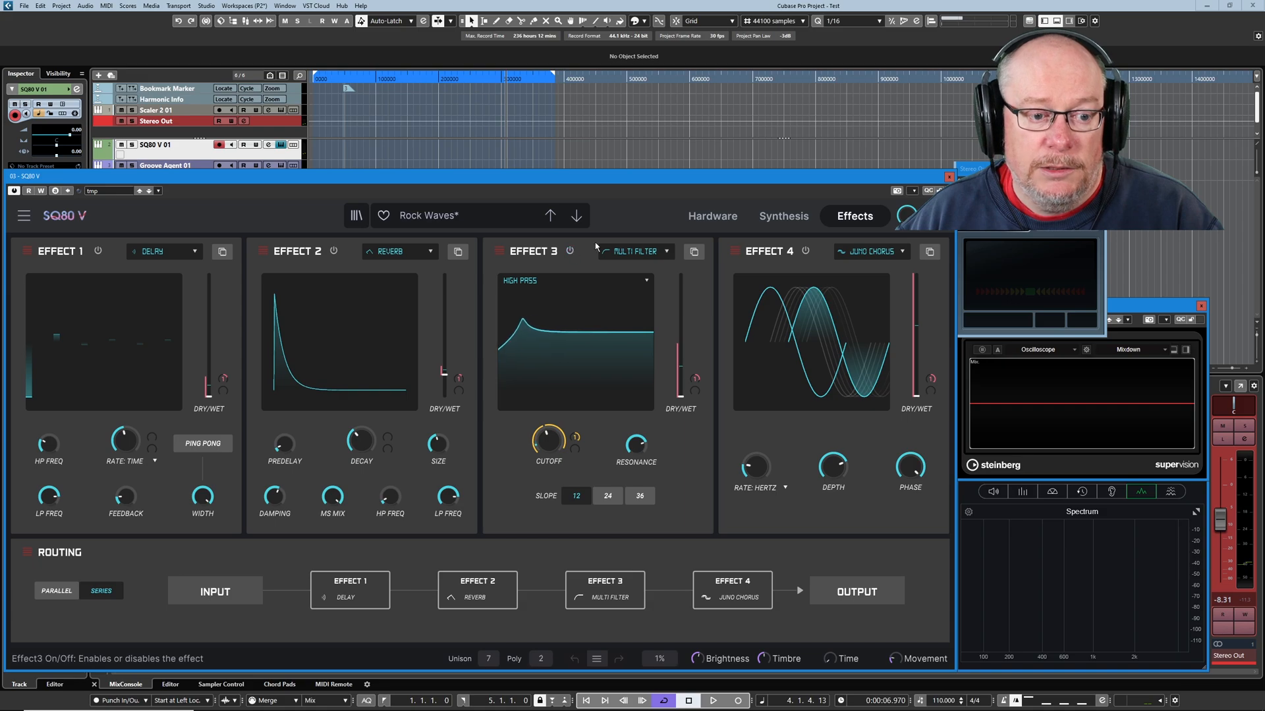
left_click(780, 216)
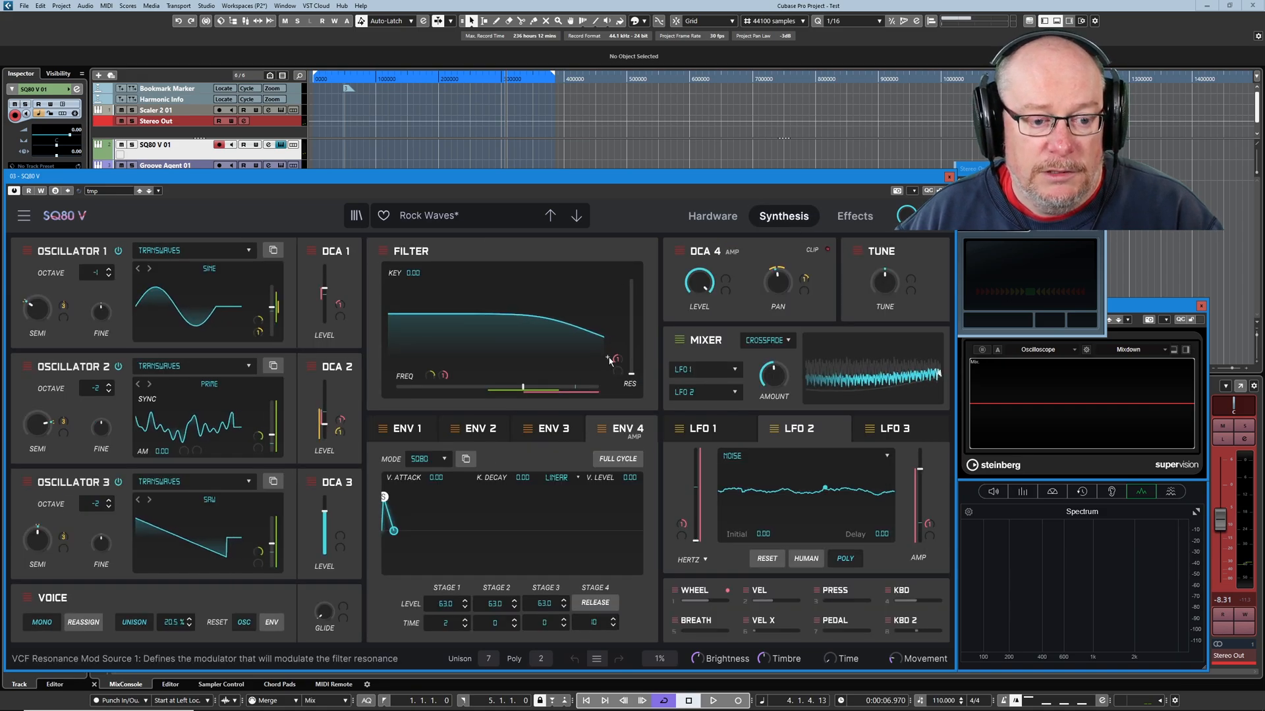
Reset both filter cutoff modulation amounts and the first DCA 2 level modulation, and check the remaining level modulation of DCA 1 and DCA 2.
double_click(444, 376)
double_click(432, 376)
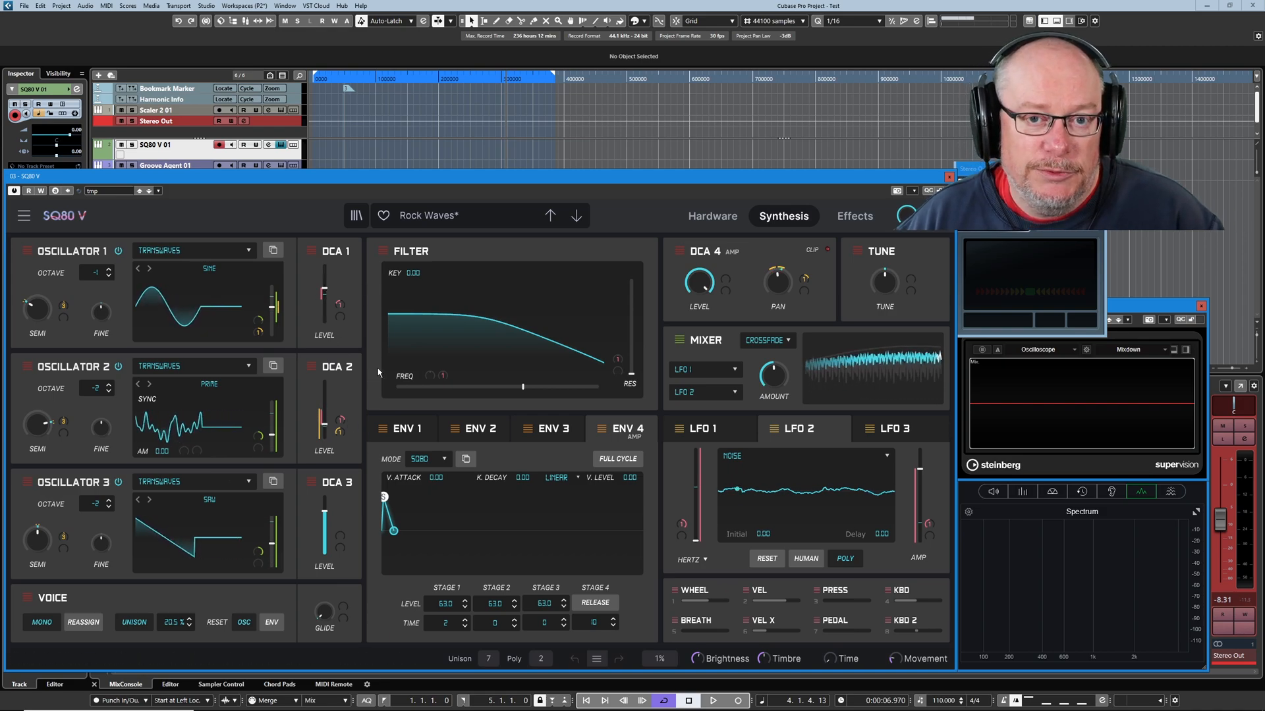
mouse_move(338, 425)
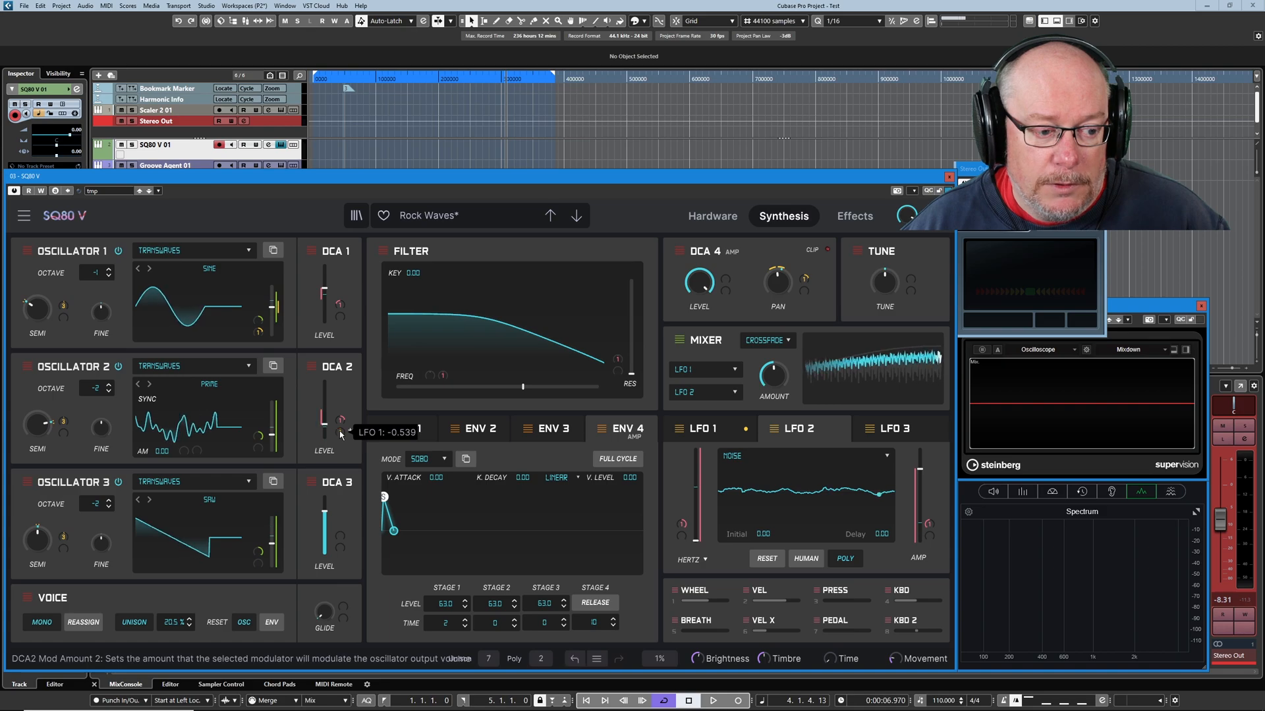
mouse_move(339, 307)
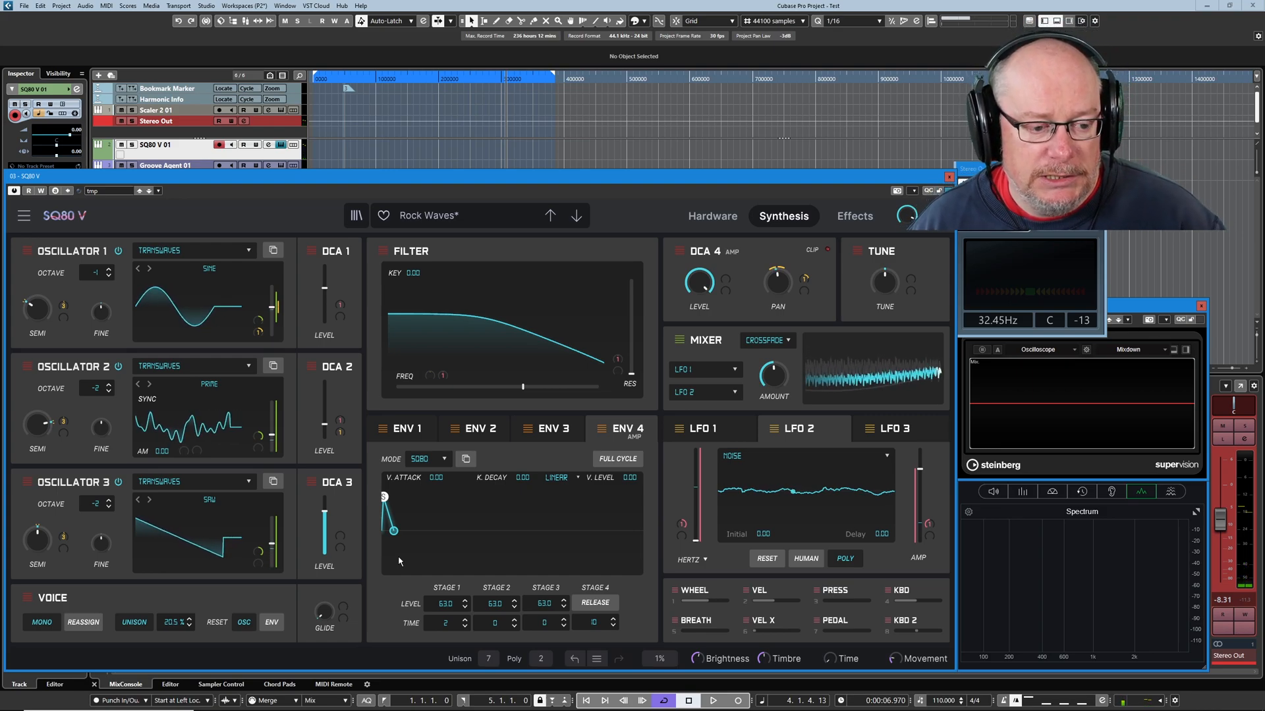
Check the effects once more and save the current patch, overwriting the existing tmp preset.
left_click(854, 216)
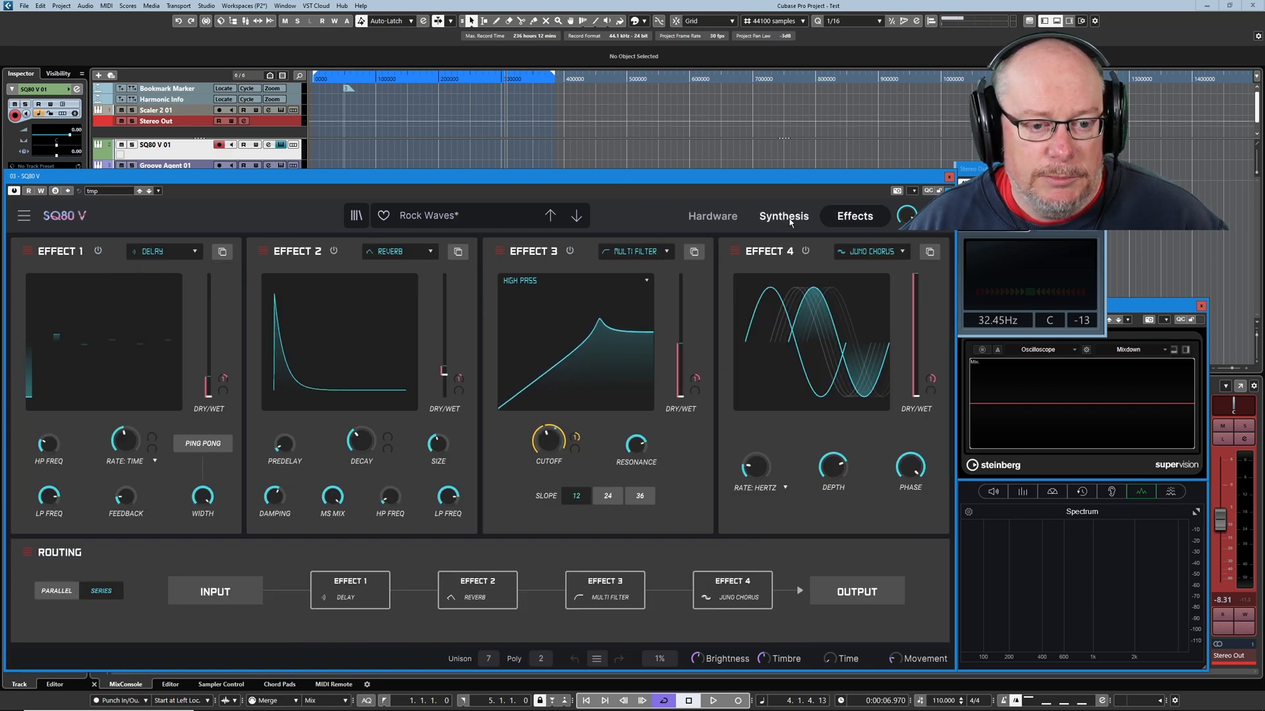
left_click(789, 222)
left_click(158, 190)
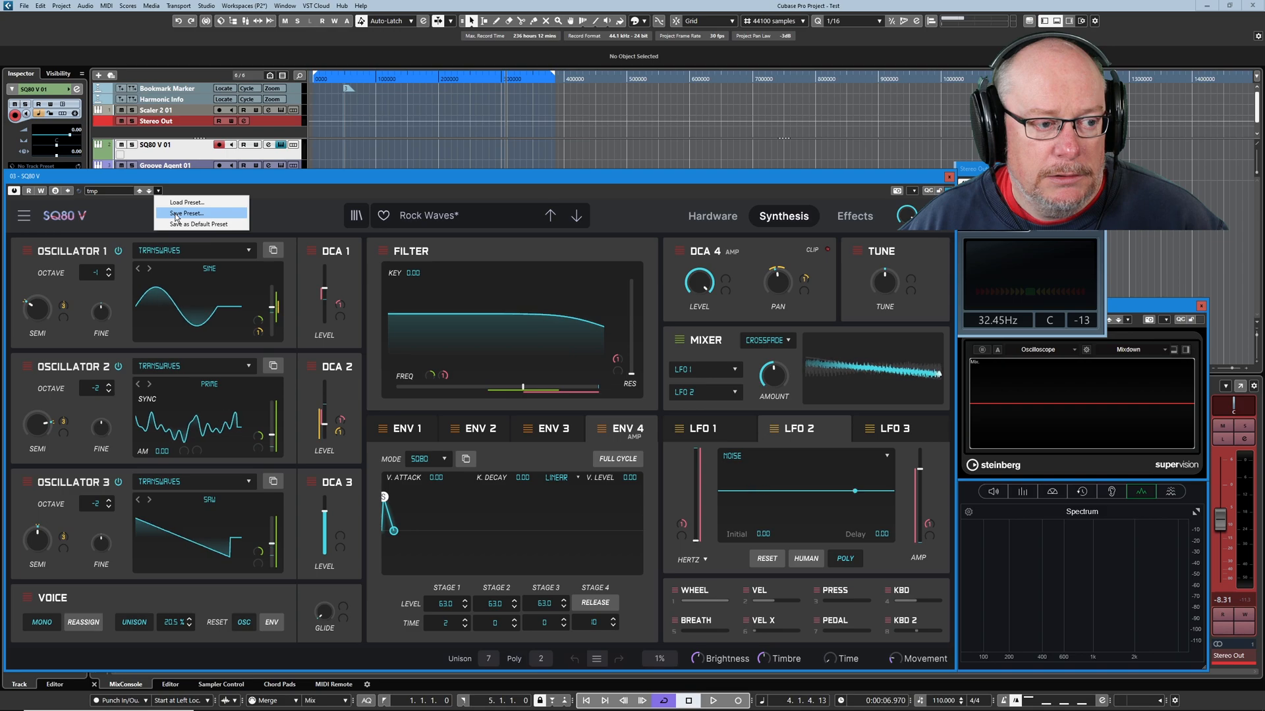
left_click(174, 208)
left_click(664, 441)
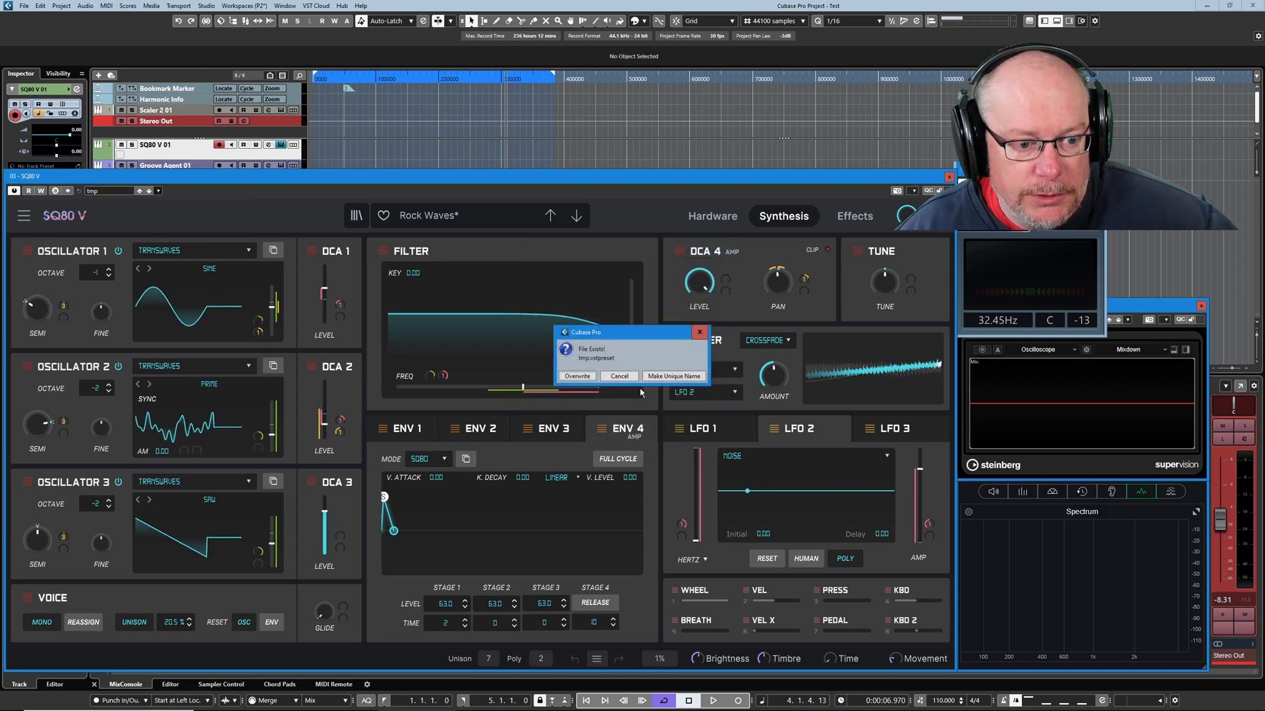
left_click(570, 376)
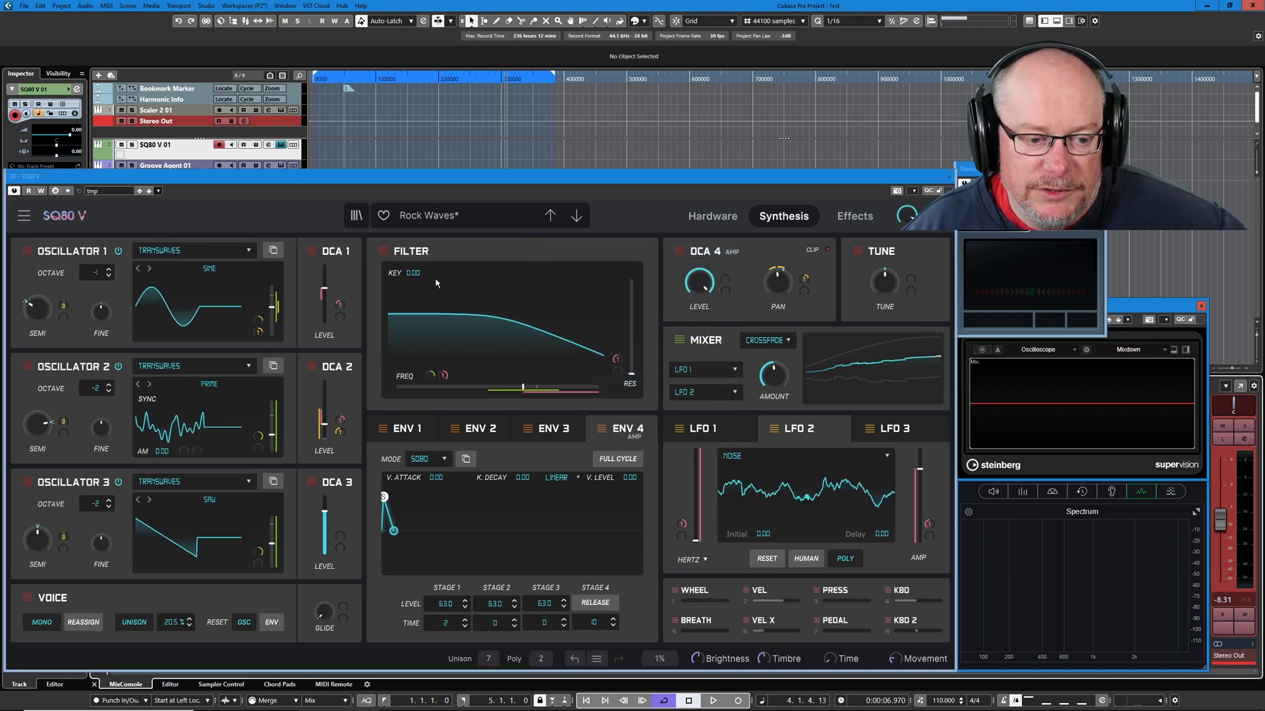
Remove the filter's resonance modulation and inspect the second cutoff modulation amount.
mouse_move(617, 363)
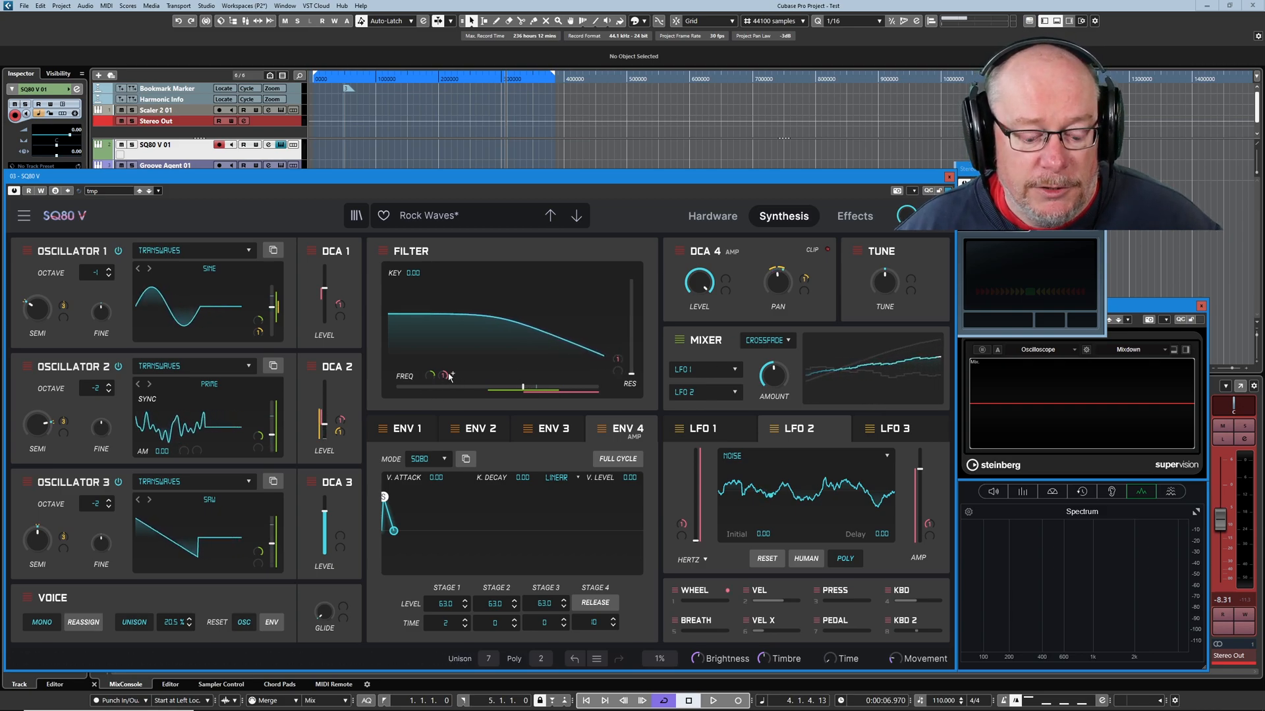
mouse_move(449, 376)
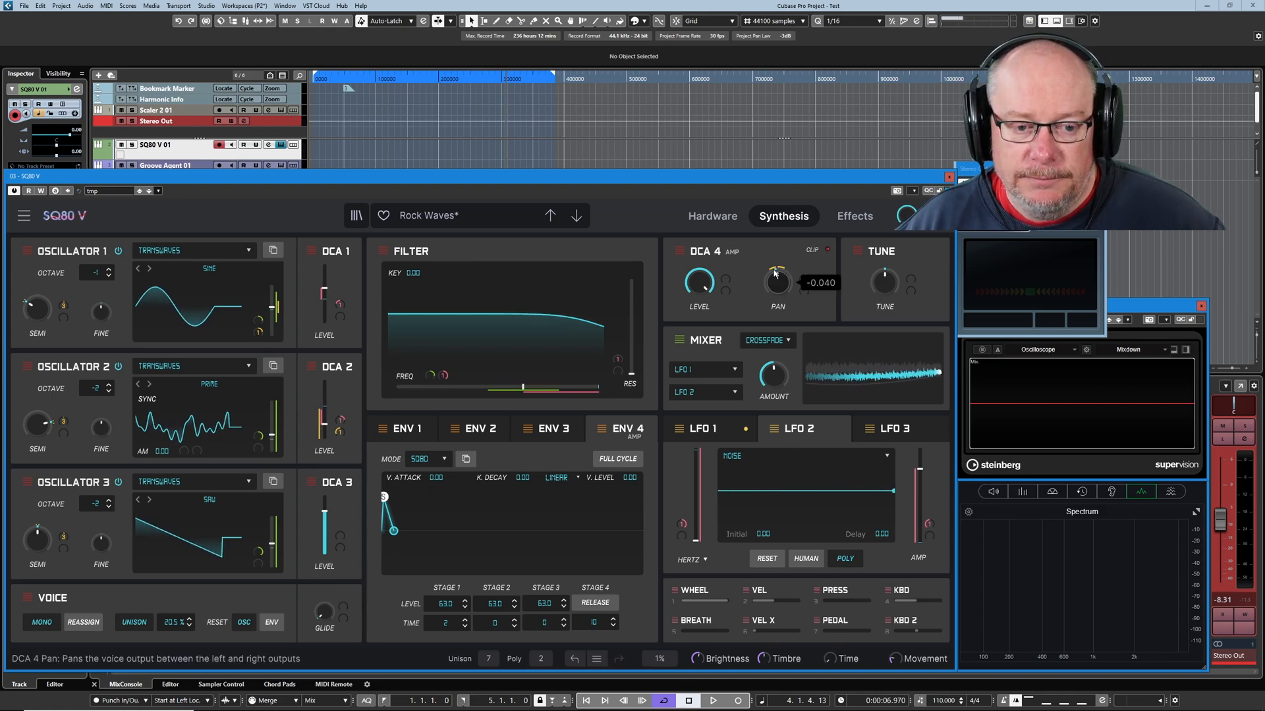
Display the LFO 1 settings and increase the modulation amount on the DCA 4 pan.
left_click(709, 429)
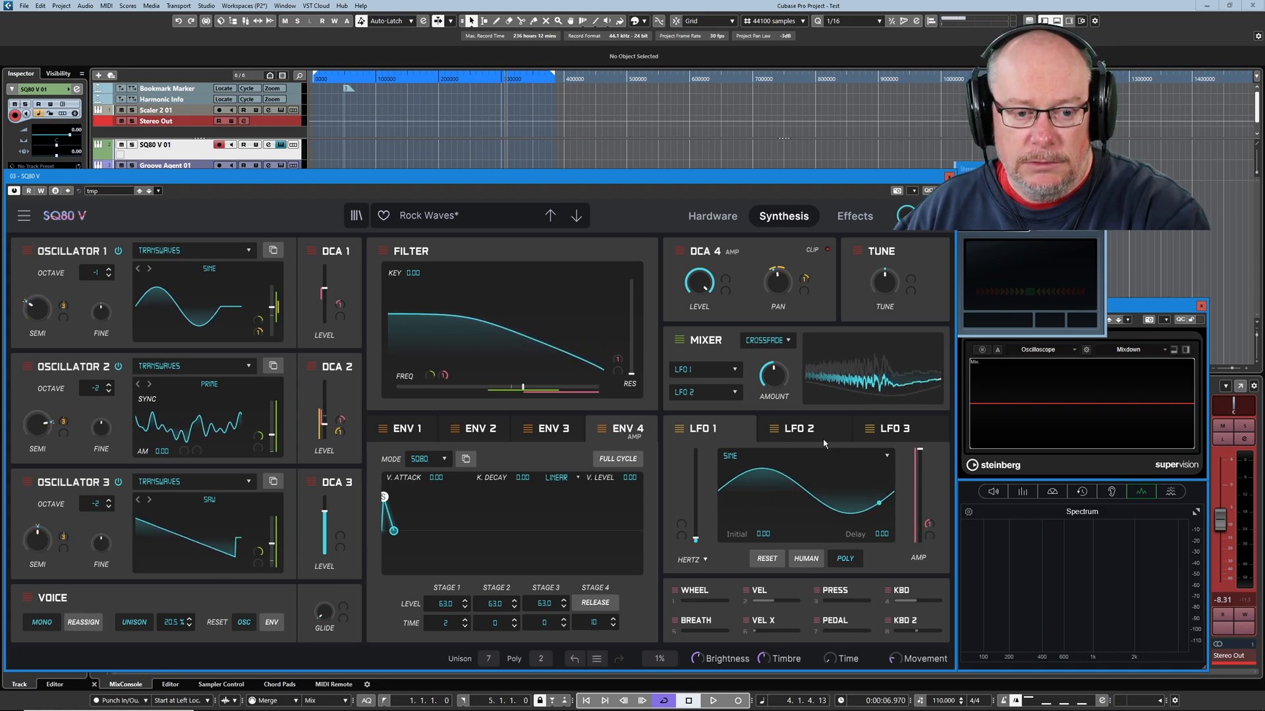
mouse_move(783, 277)
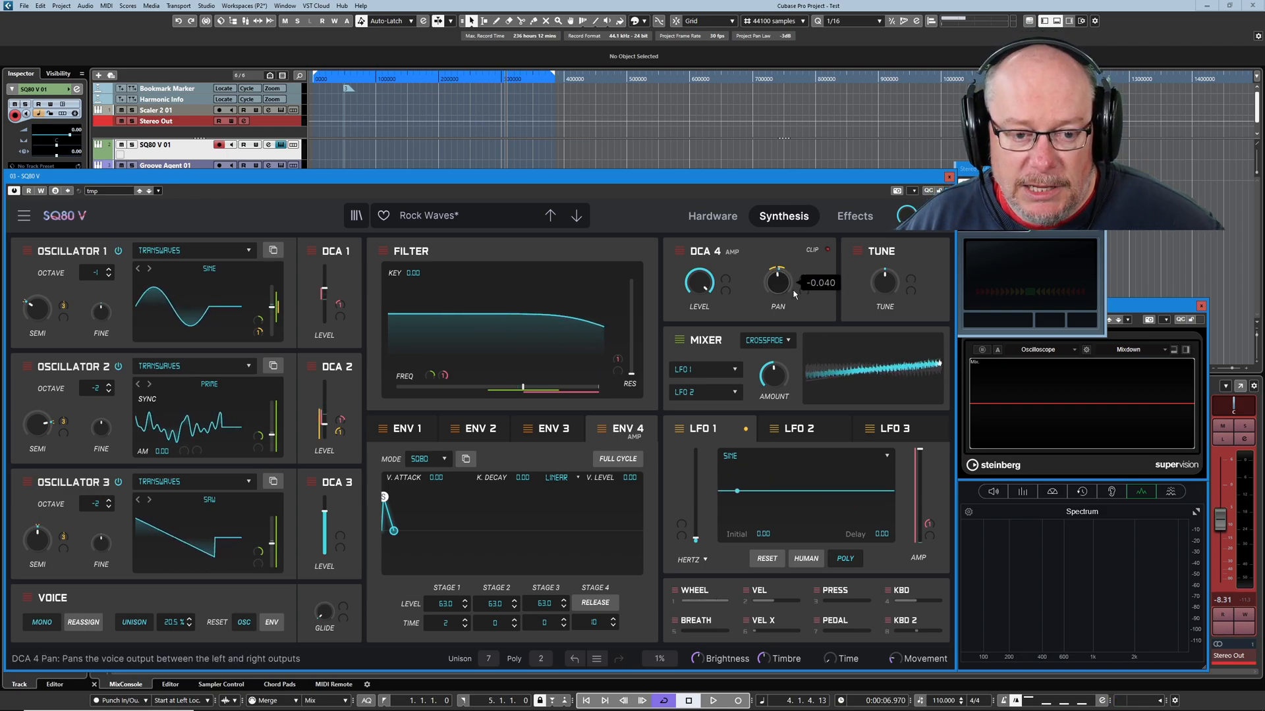
mouse_move(812, 278)
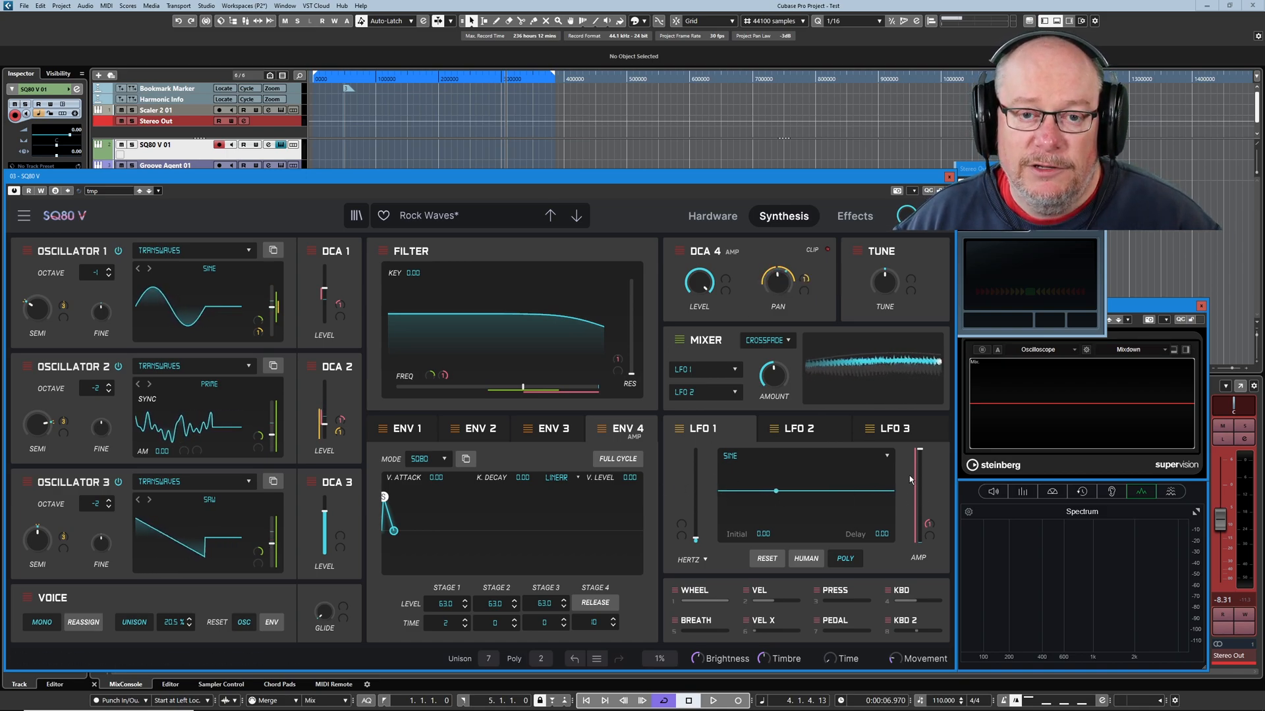
mouse_move(779, 301)
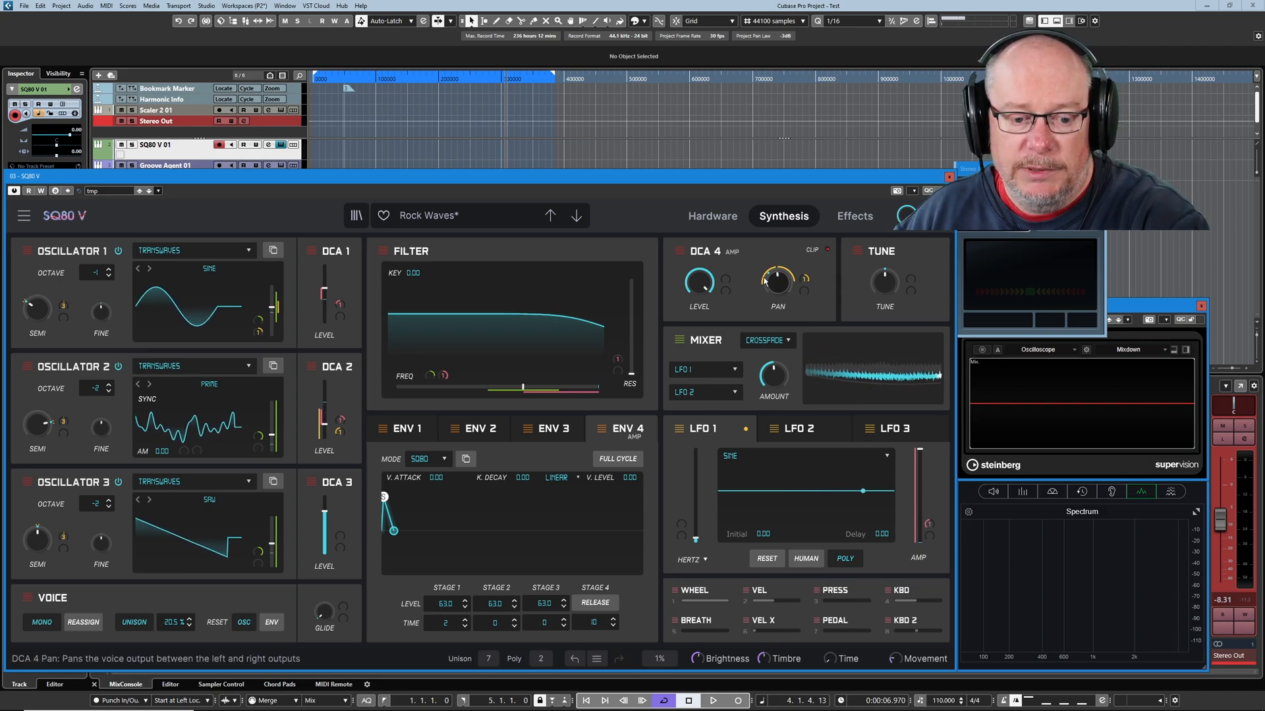